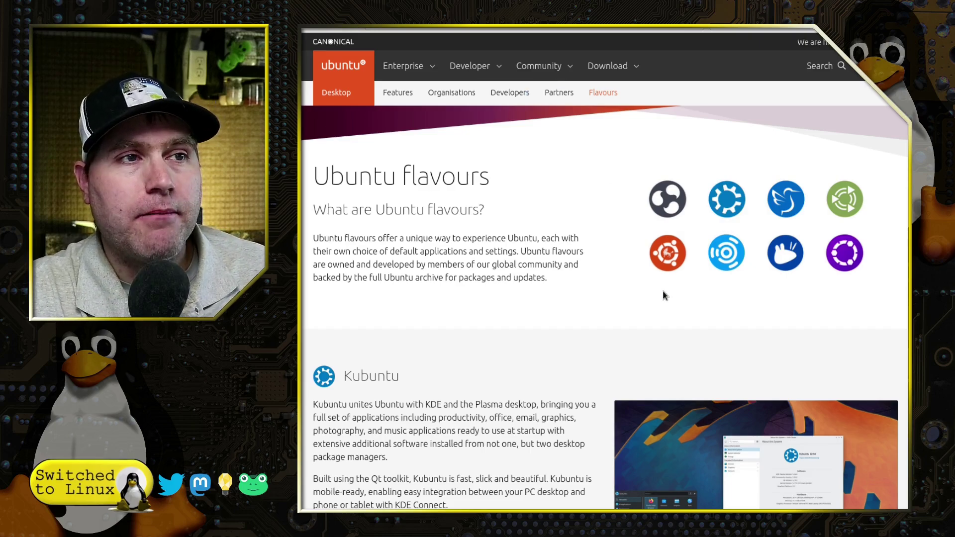
- Scroll the flavours page past Kubuntu, Lubuntu, Budgie, Kylin, MATE and Studio to Ubuntu Unity
scroll(663, 295, down, 3)
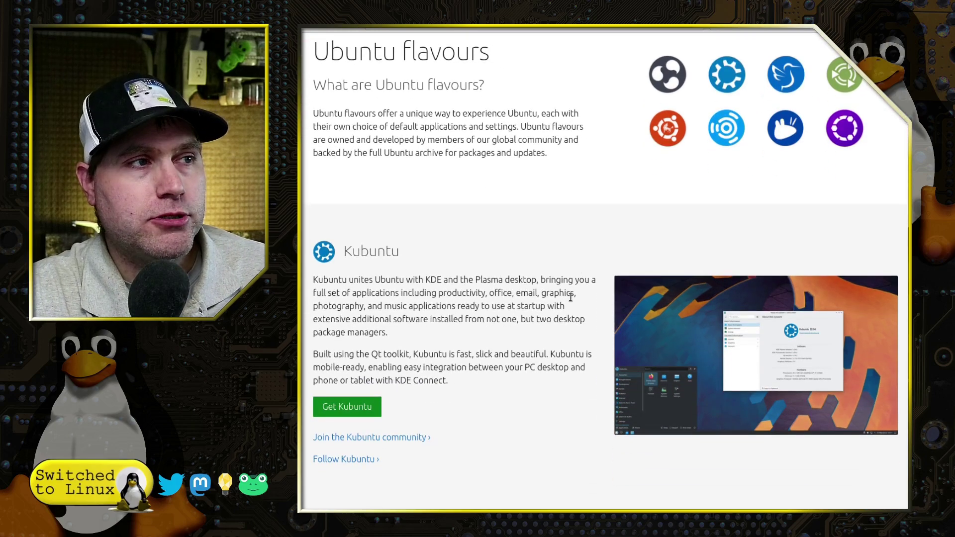
scroll(463, 298, down, 6)
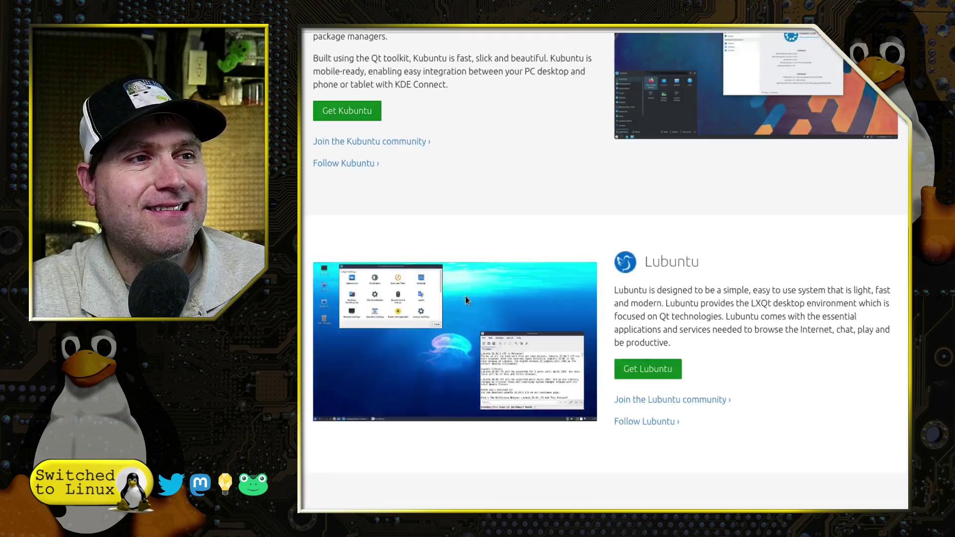
scroll(467, 300, down, 2)
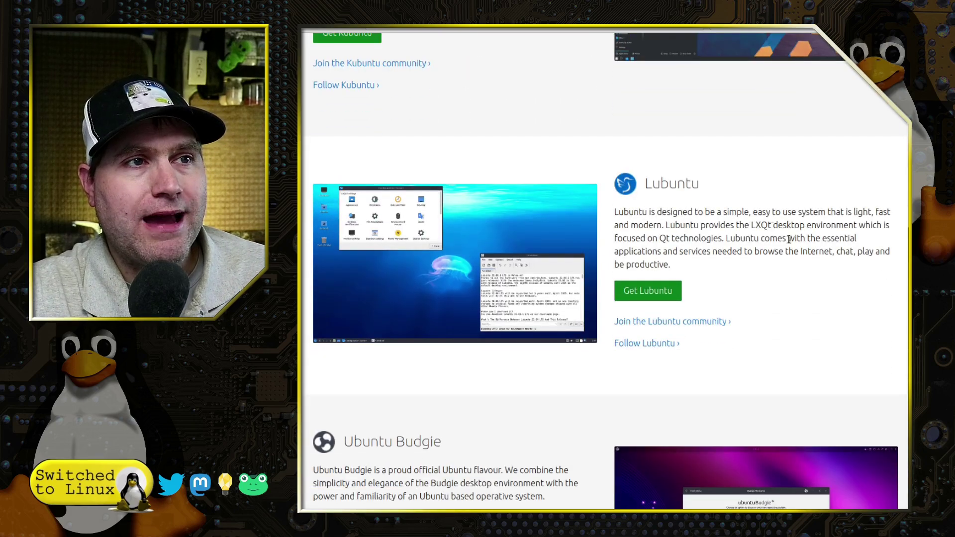
scroll(799, 267, down, 5)
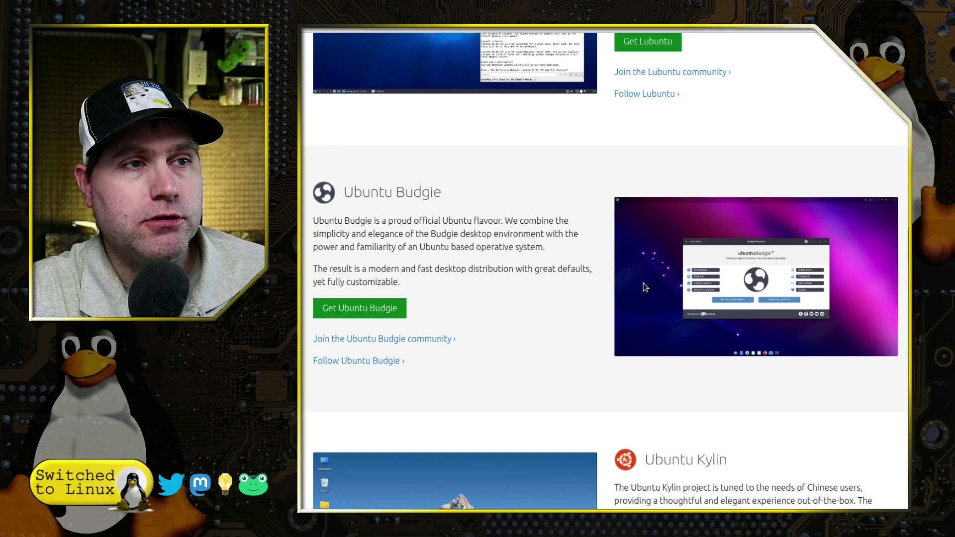
scroll(644, 284, down, 5)
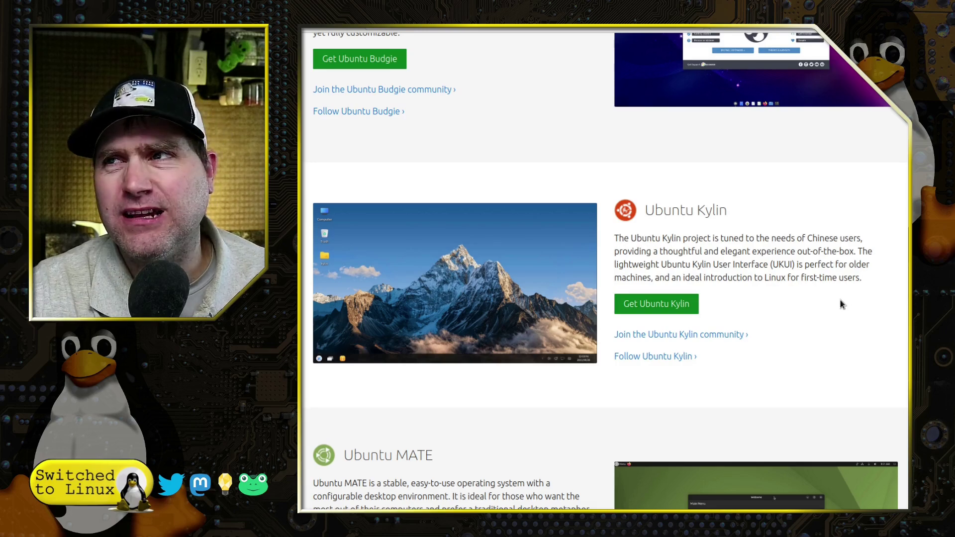
scroll(835, 300, down, 4)
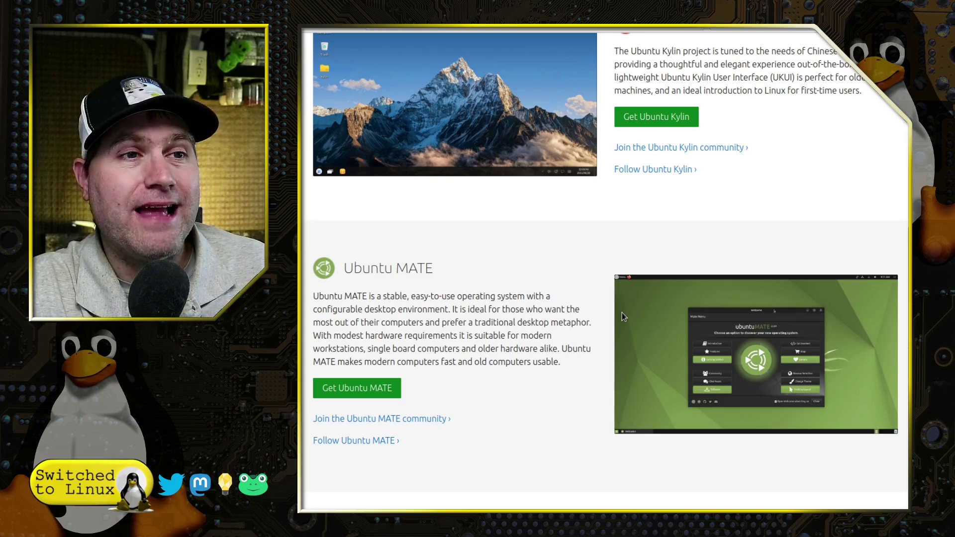
scroll(622, 313, down, 7)
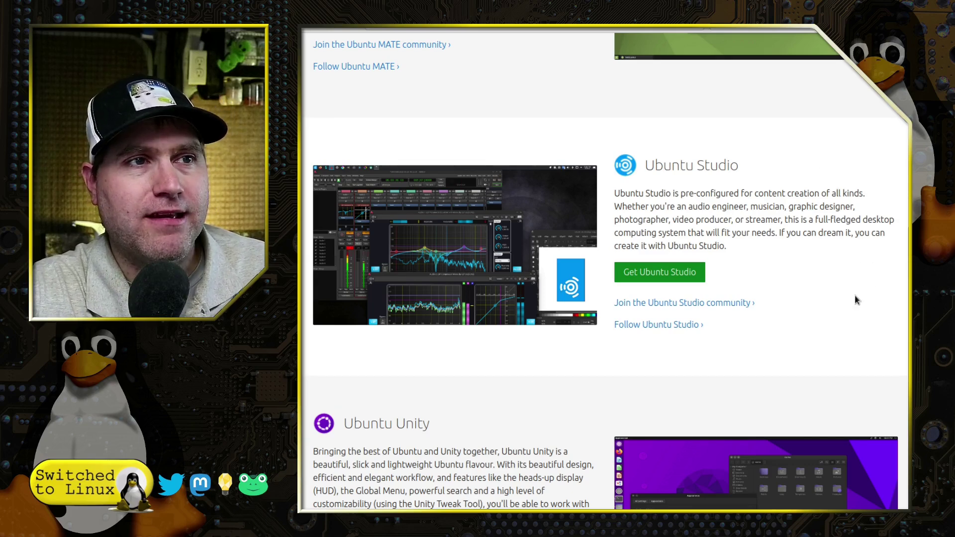
scroll(856, 299, down, 2)
scroll(856, 300, down, 6)
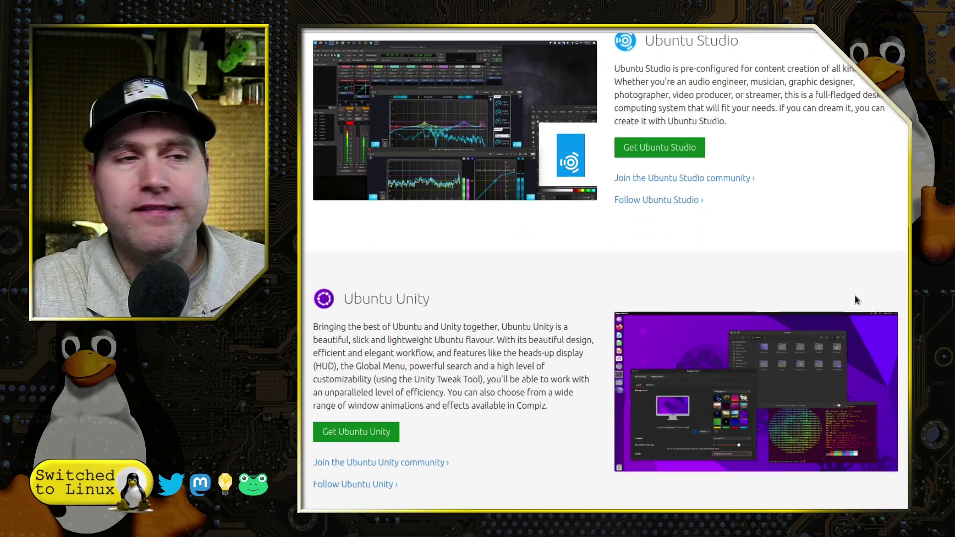
scroll(789, 206, down, 10)
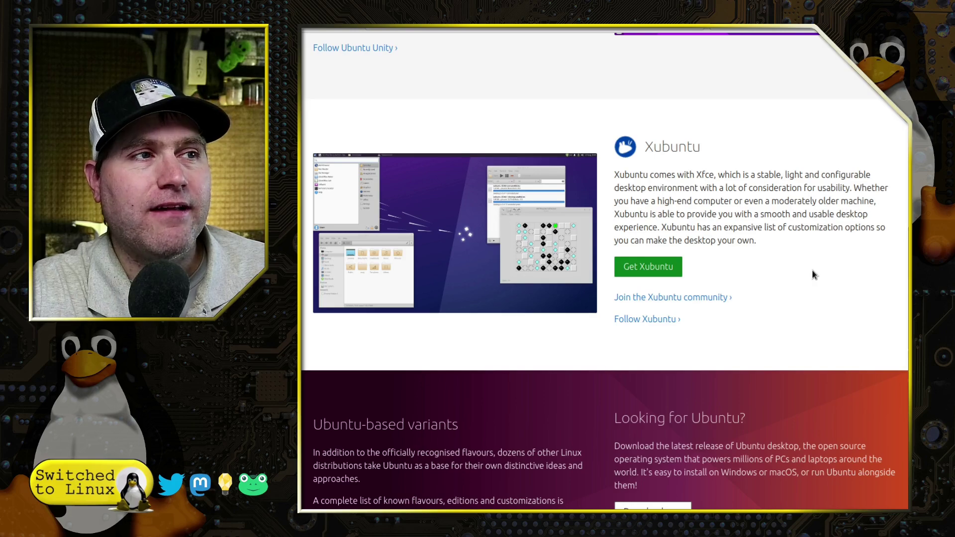
scroll(814, 275, up, 13)
scroll(663, 131, down, 3)
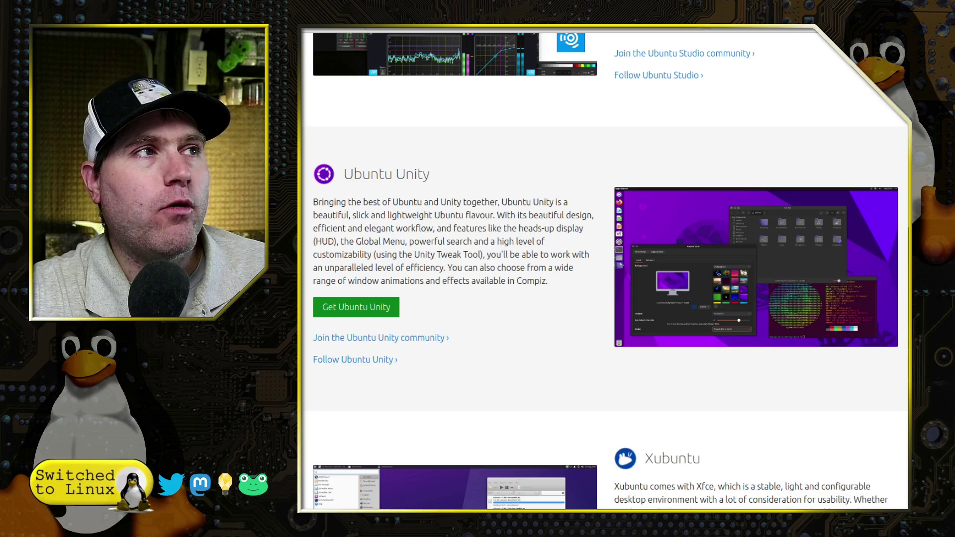
- Switch to the ubuntuunity.org tab showing the 'Unity, once again.' home page
key(ctrl+Tab)
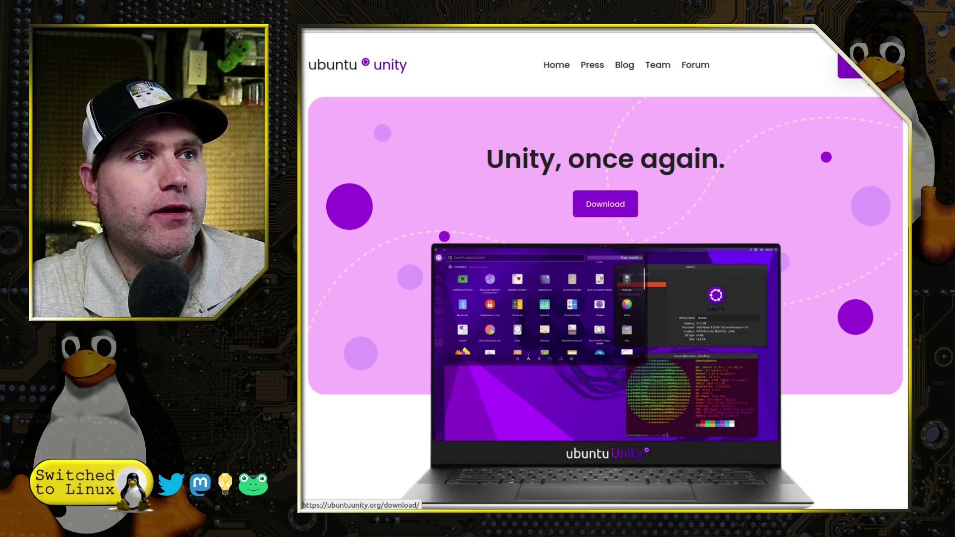
click(658, 65)
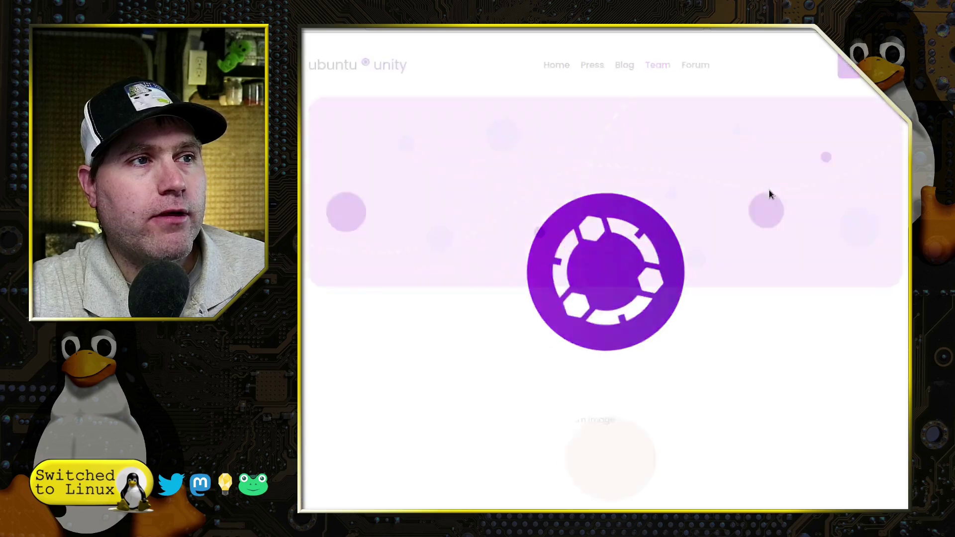
scroll(715, 189, down, 5)
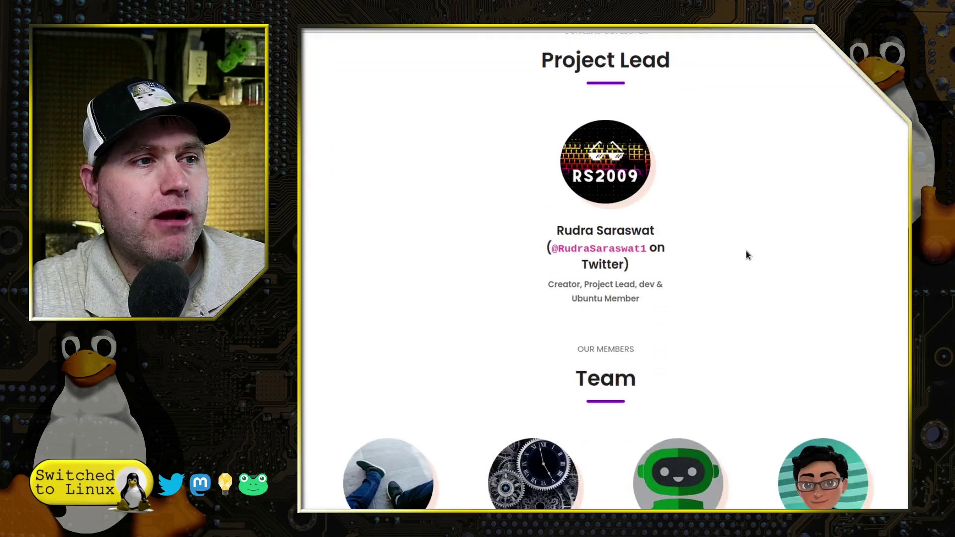
scroll(735, 237, down, 4)
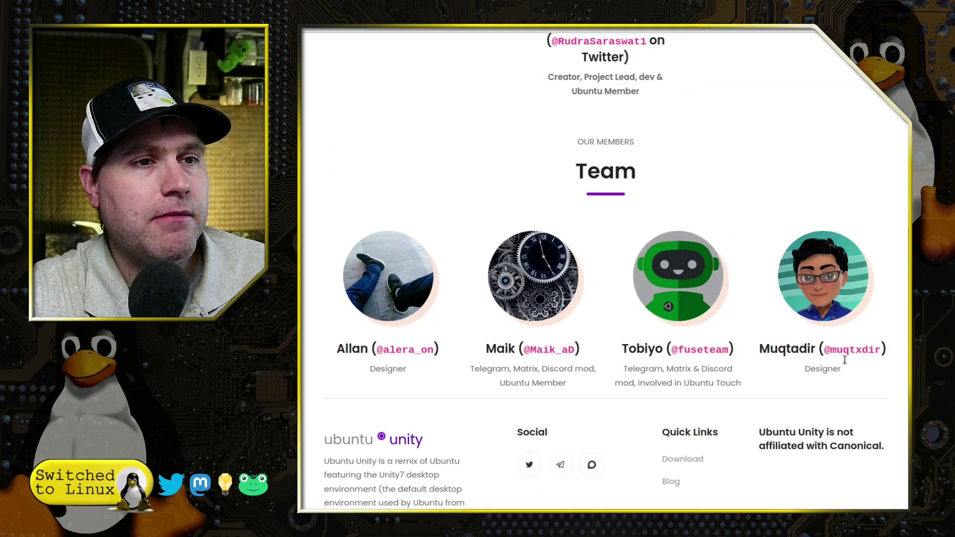
scroll(501, 337, down, 2)
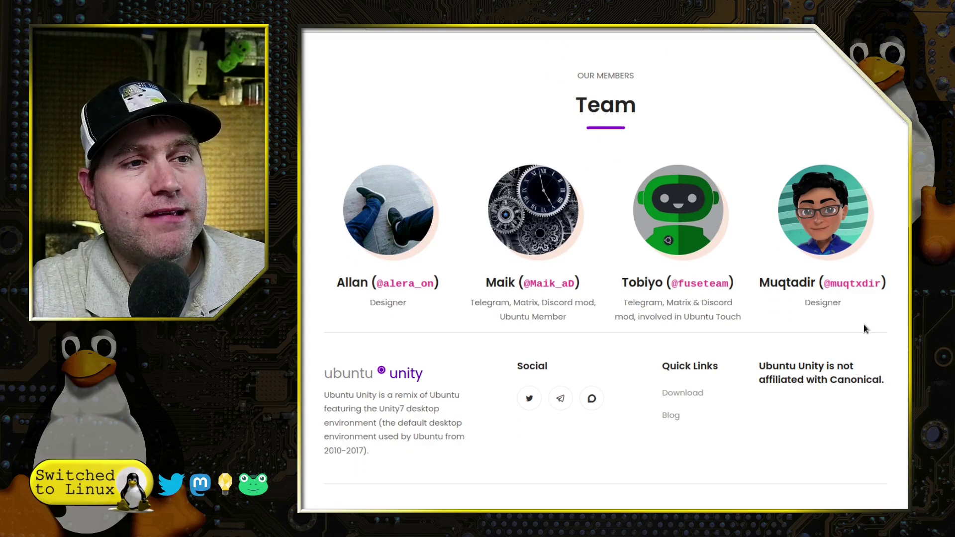
scroll(856, 275, up, 8)
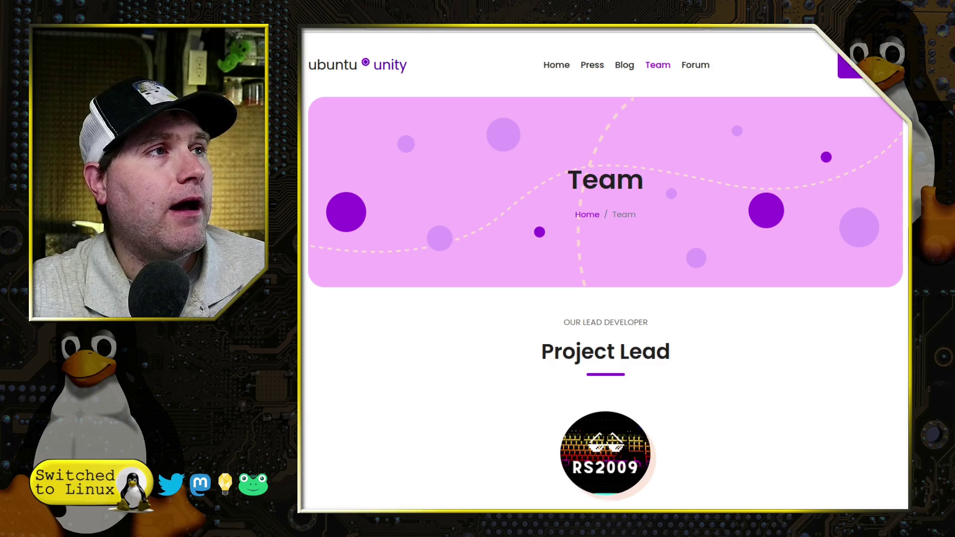
key(alt+Left)
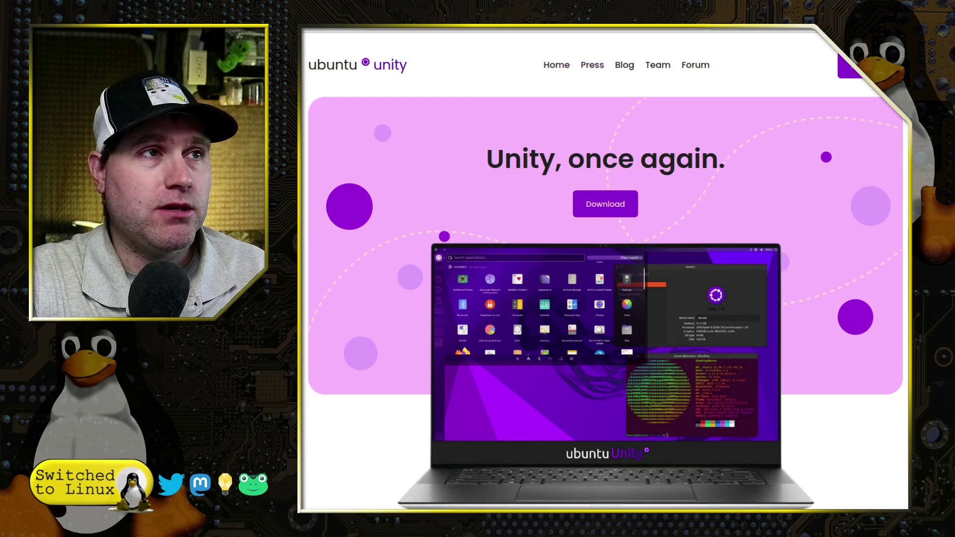
scroll(571, 102, down, 4)
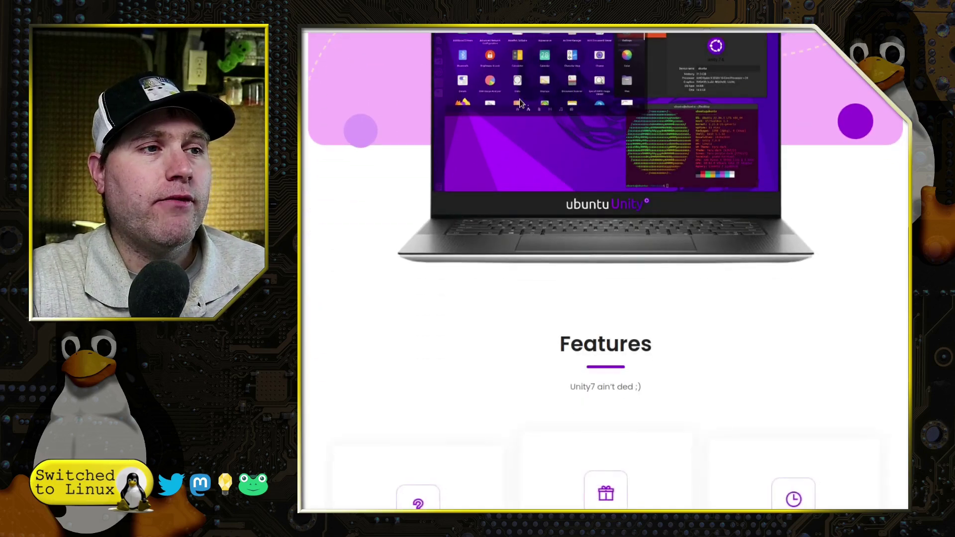
scroll(519, 99, up, 3)
scroll(519, 99, down, 5)
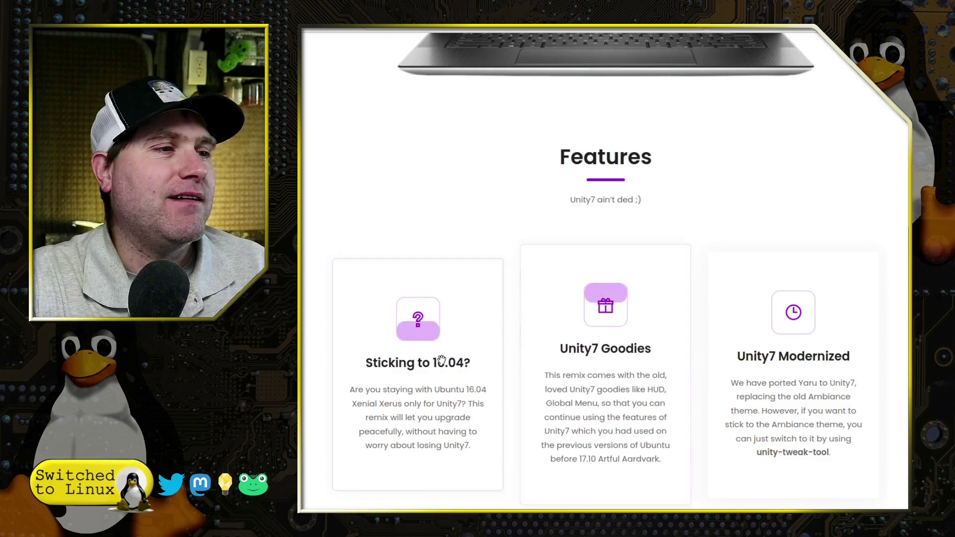
scroll(417, 362, down, 2)
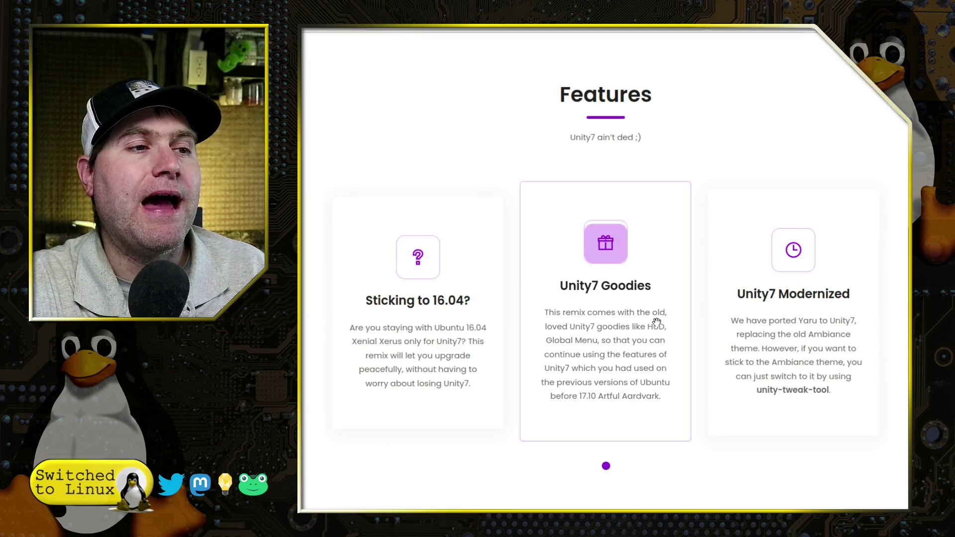
scroll(622, 302, up, 10)
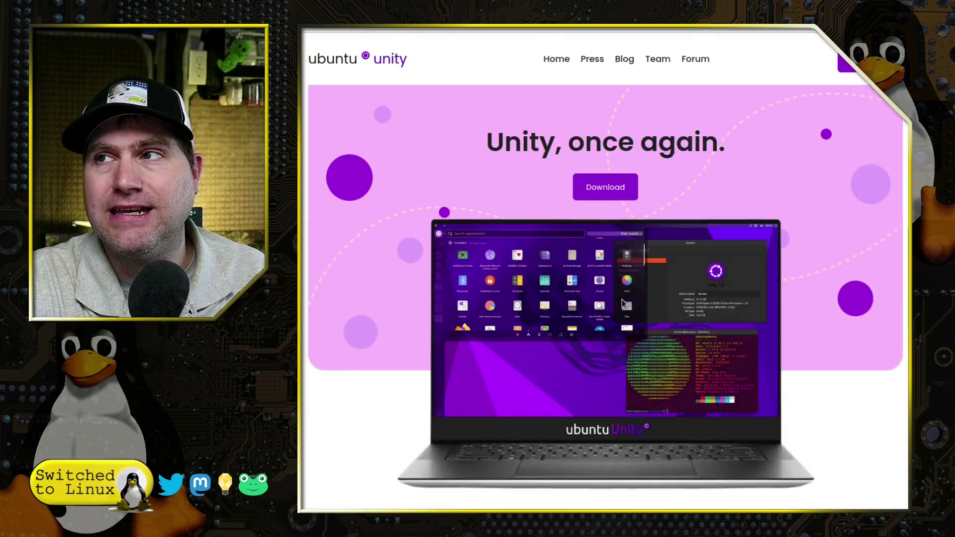
scroll(623, 304, up, 1)
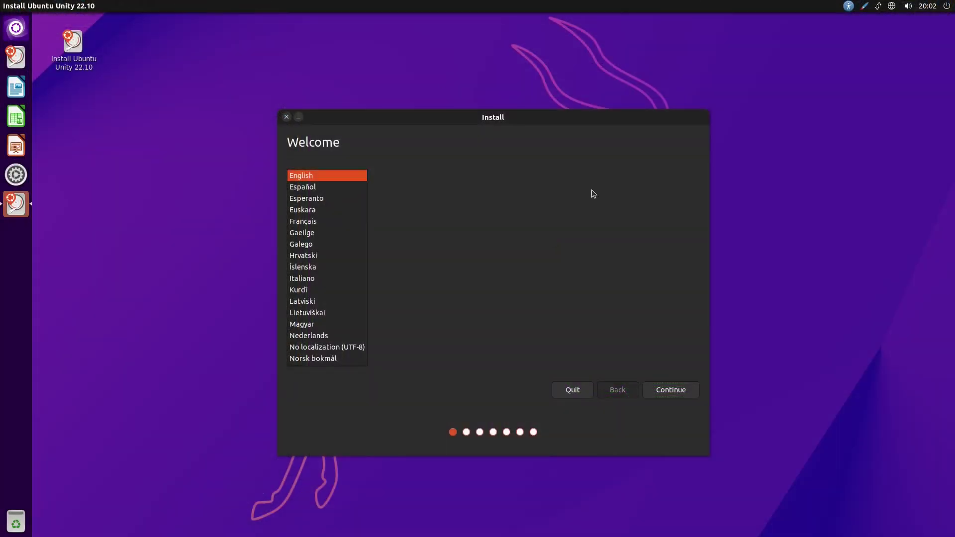
- Keep English with the English (US) keyboard, and choose minimal installation plus third-party software
click(684, 388)
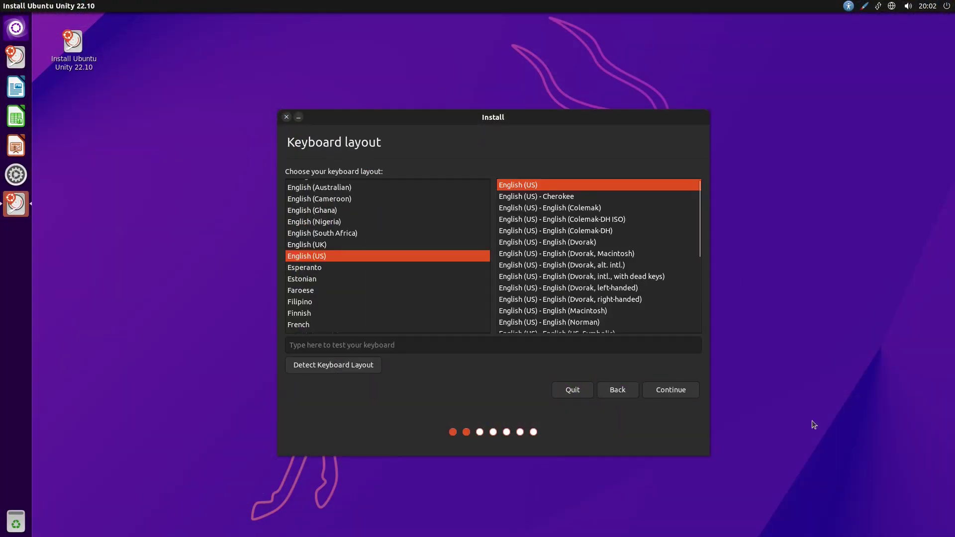
click(671, 389)
click(323, 212)
click(311, 281)
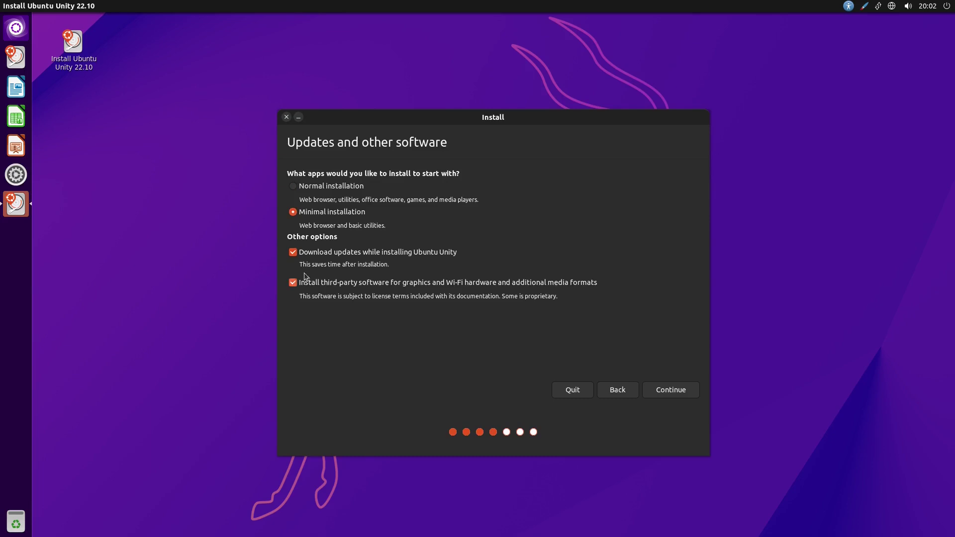
click(325, 186)
click(322, 212)
click(686, 391)
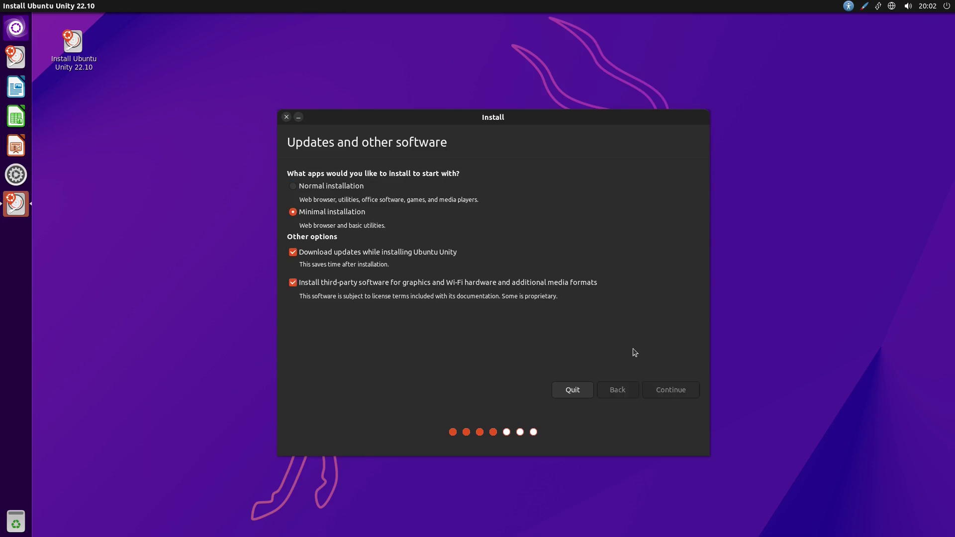
- Erase the disk without LVM or other advanced features and confirm writing the partition changes
click(383, 213)
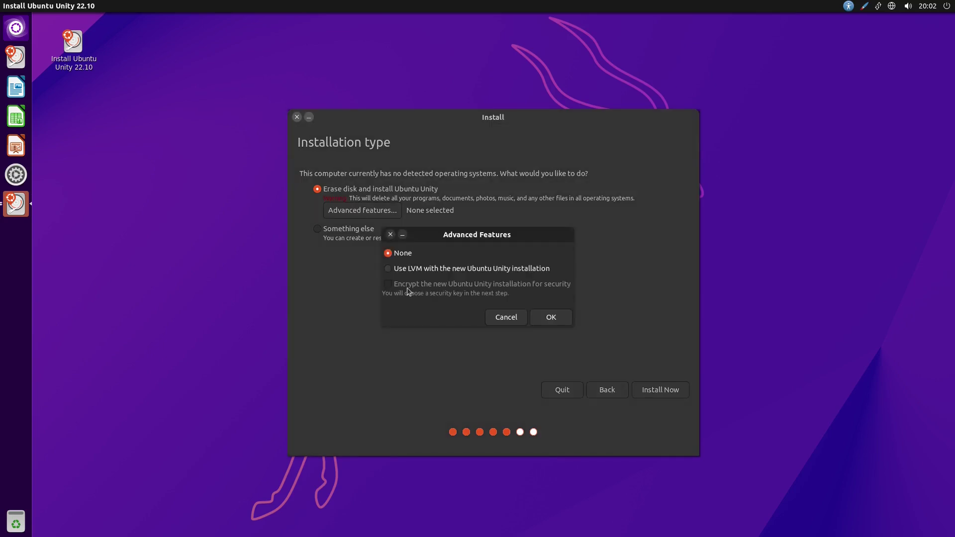
click(400, 270)
click(401, 254)
click(540, 321)
click(667, 393)
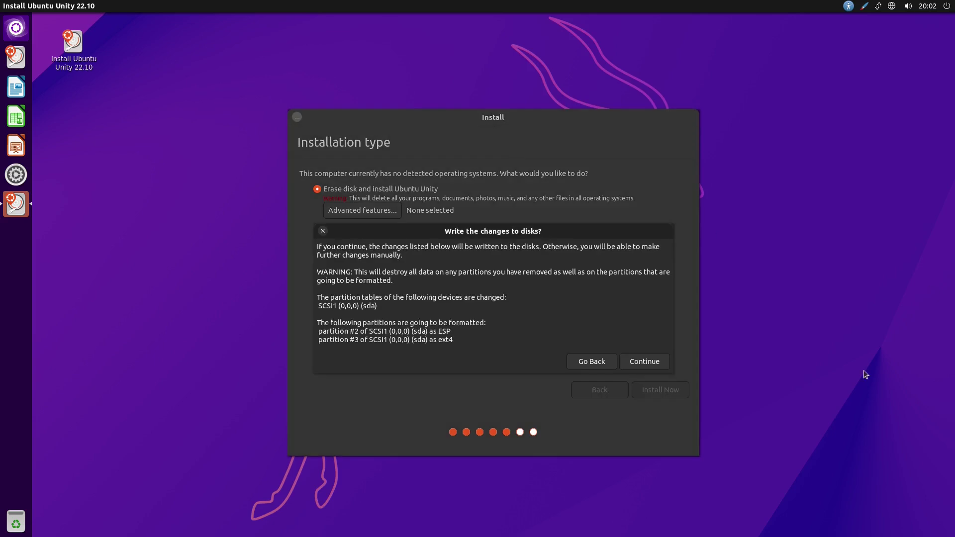
click(649, 357)
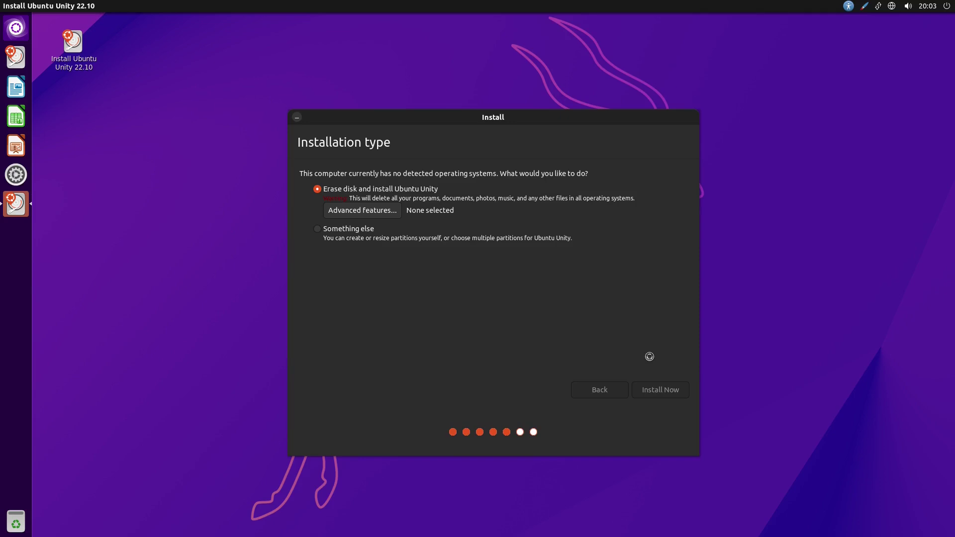
- Set the New York time zone, then create the user account with its name and password
click(394, 255)
click(668, 389)
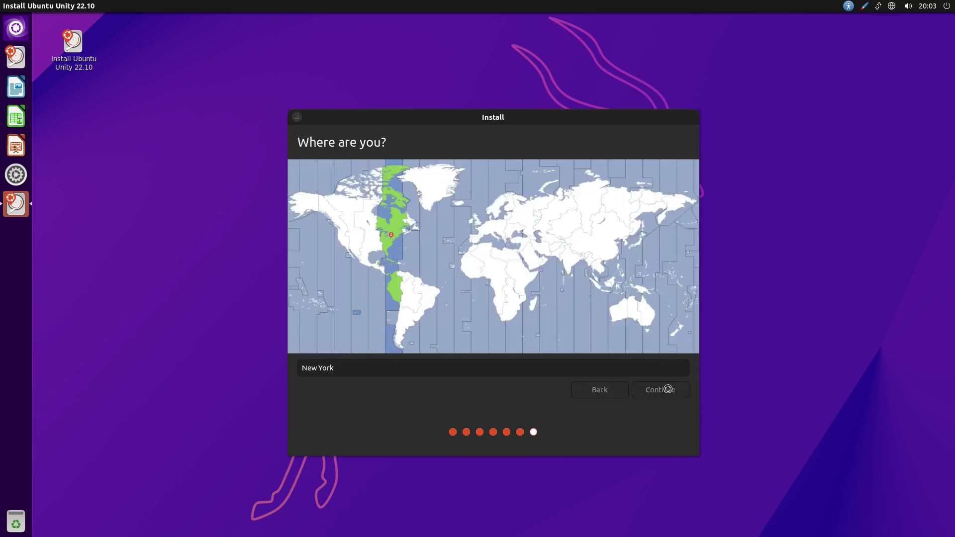
text(ubuntu)
key(Tab)
key(Tab)
key(Tab)
text(123)
key(Tab)
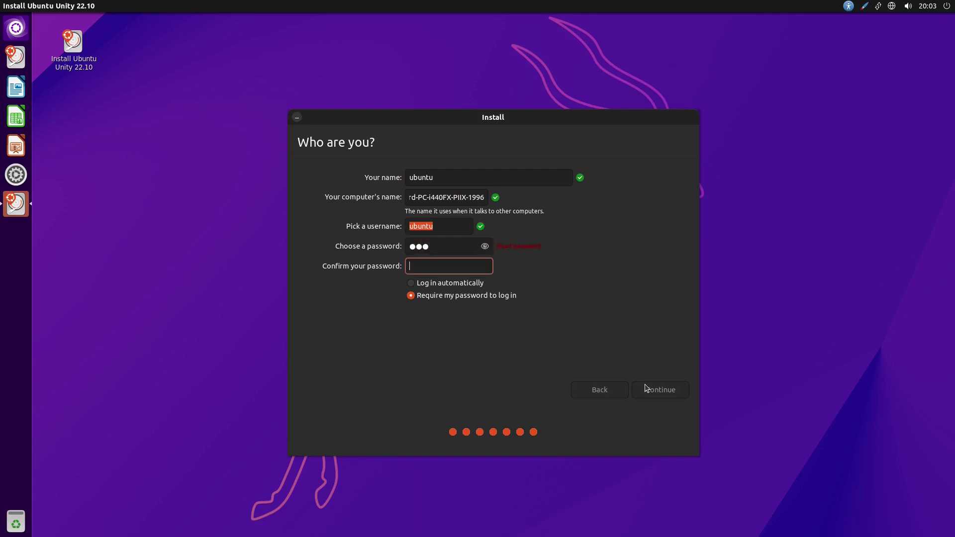
text(123)
key(Tab)
click(673, 391)
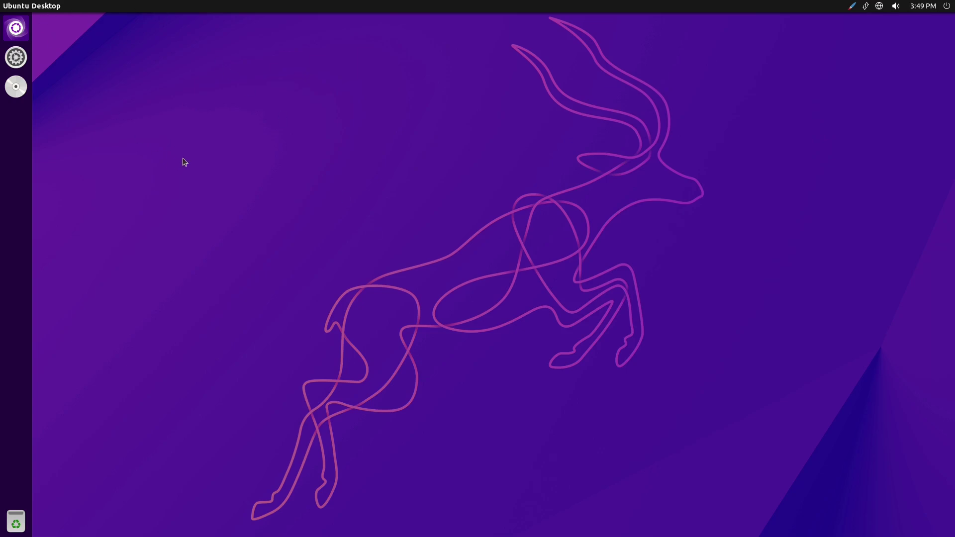
- Open and close the Dash, then choose About This Computer from the session menu
click(16, 27)
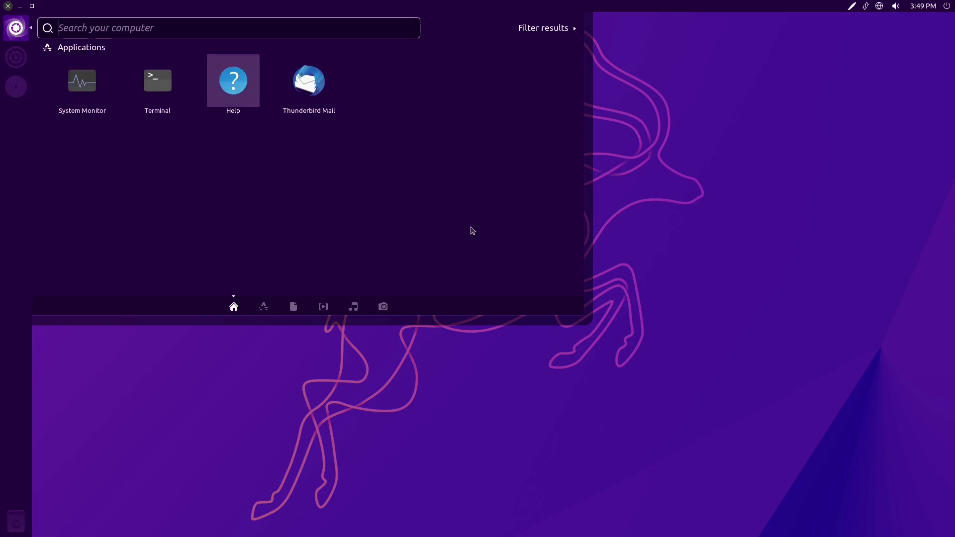
click(16, 28)
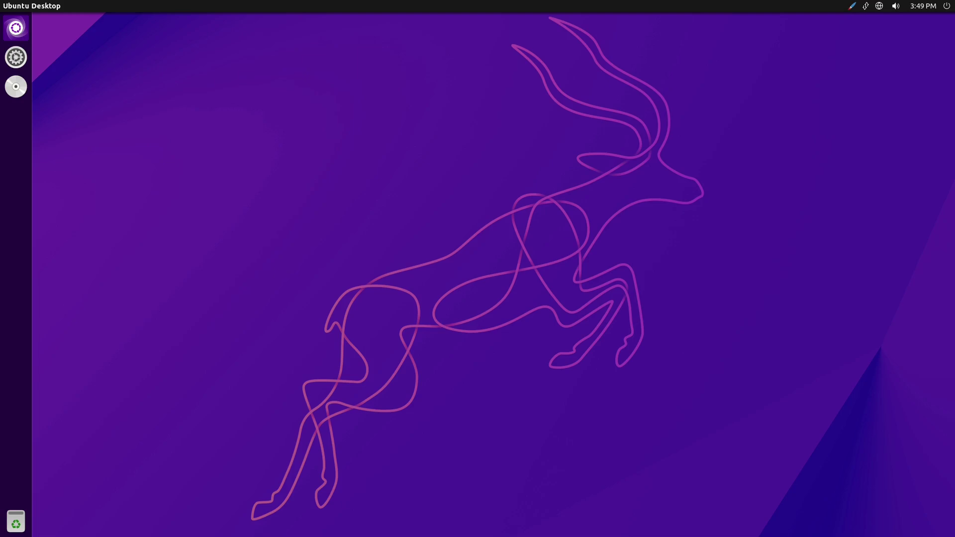
click(946, 7)
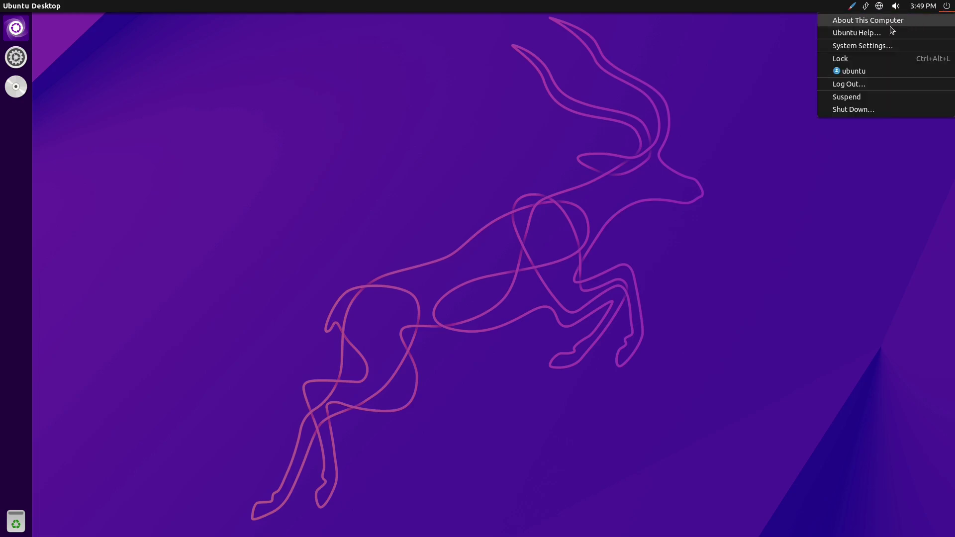
click(871, 21)
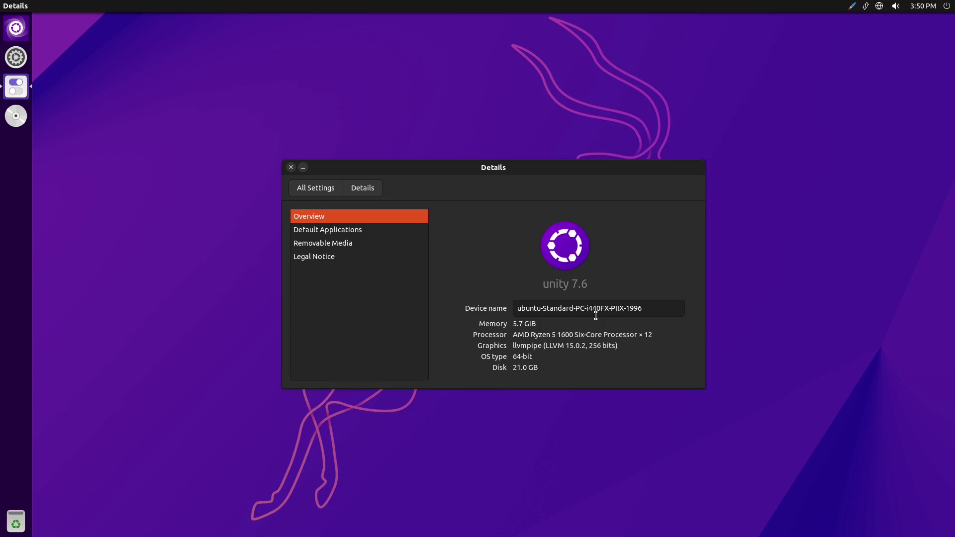
- View the Default Applications page, briefly searching the Dash for 'ryth' before closing it
click(317, 229)
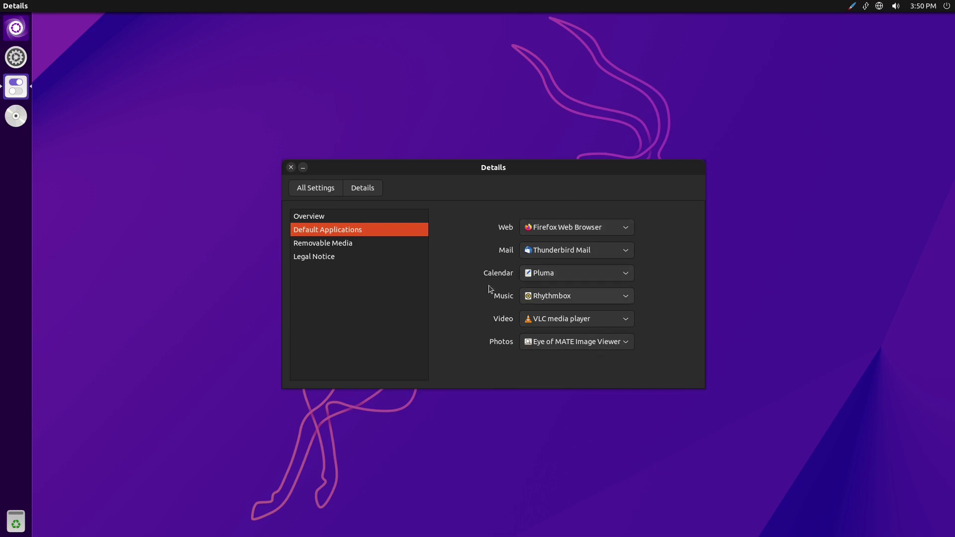
click(25, 38)
text(ryth)
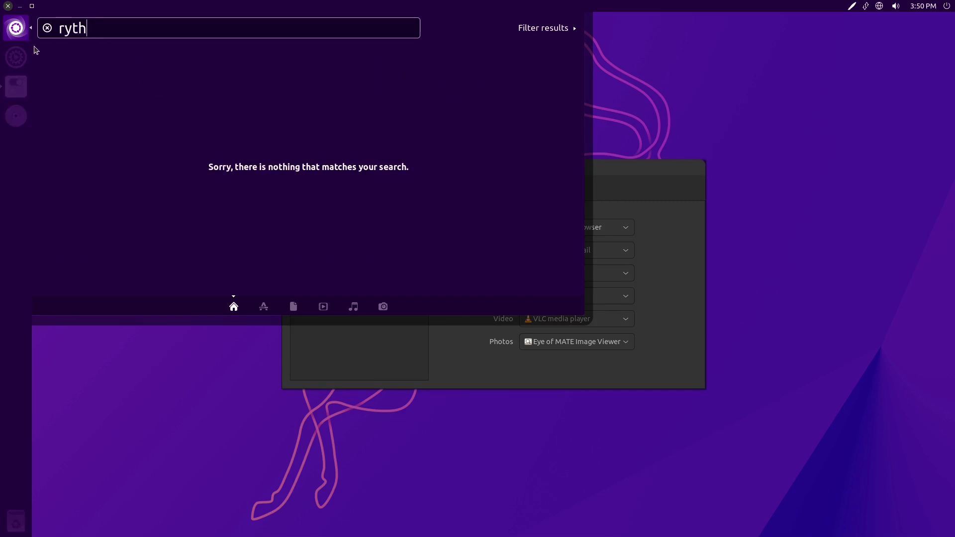
key(BackSpace)
key(BackSpace)
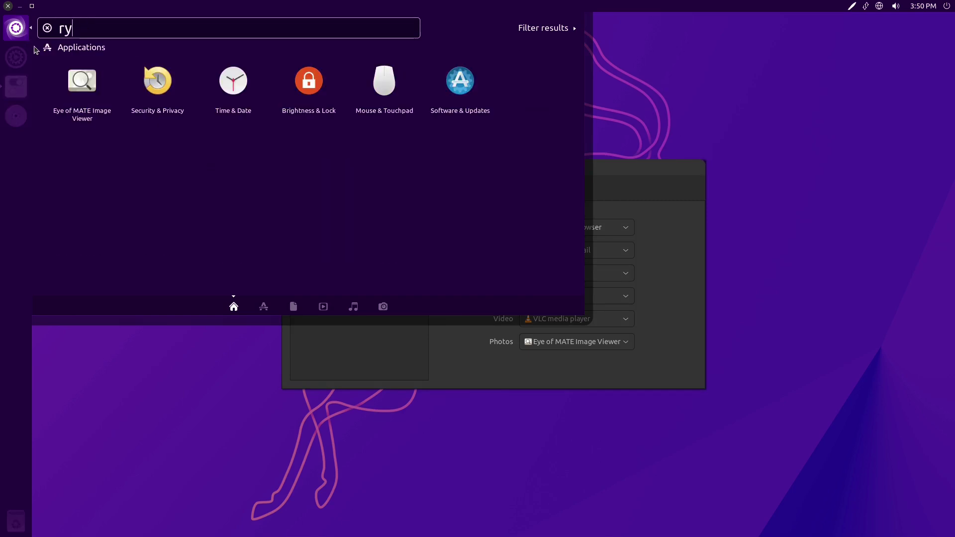
key(BackSpace)
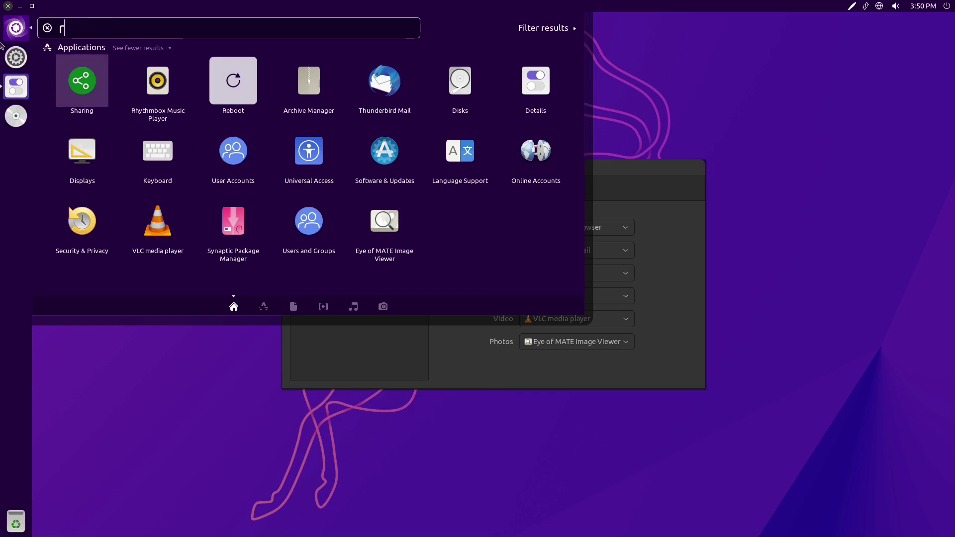
click(13, 28)
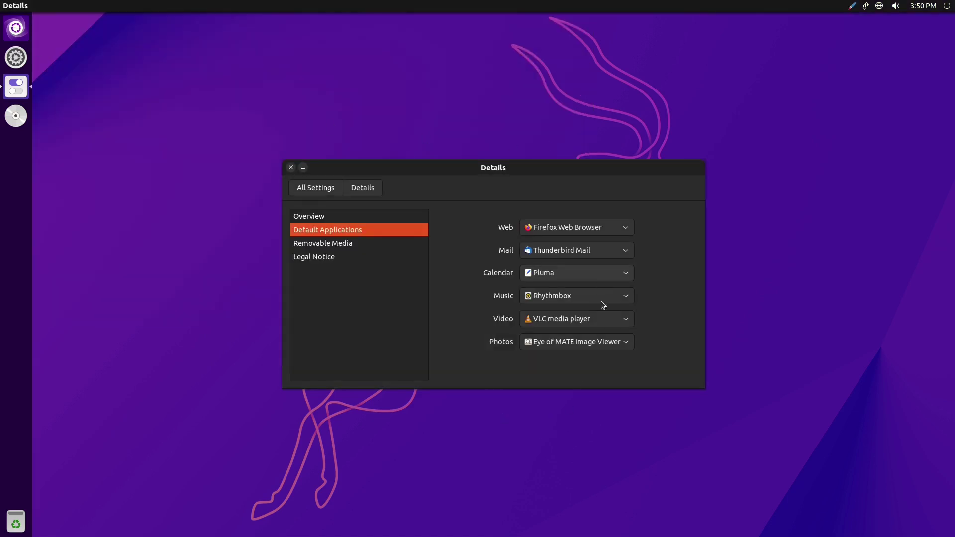
- Look through Removable Media, Legal Notice and Overview, then close the Details window
click(330, 245)
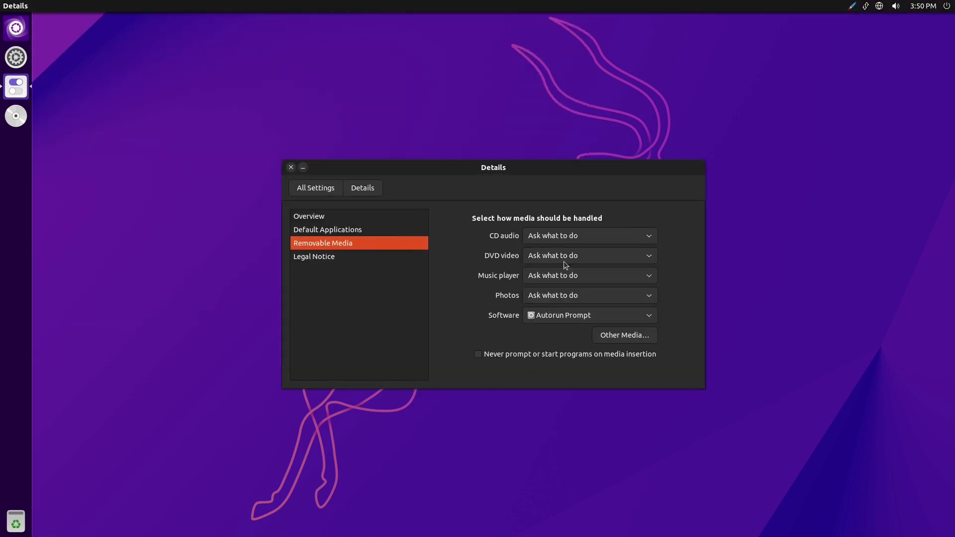
click(326, 262)
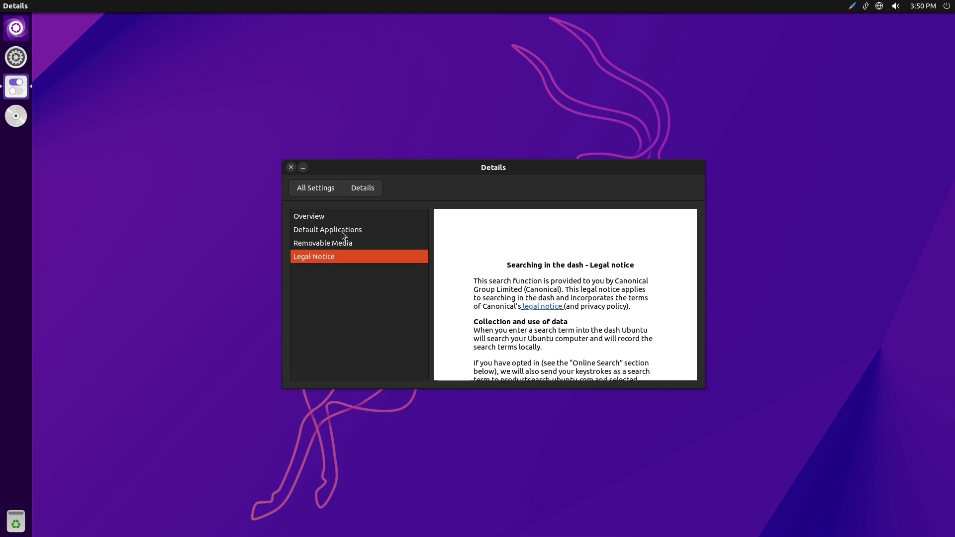
scroll(443, 279, down, 10)
scroll(443, 279, up, 10)
click(304, 217)
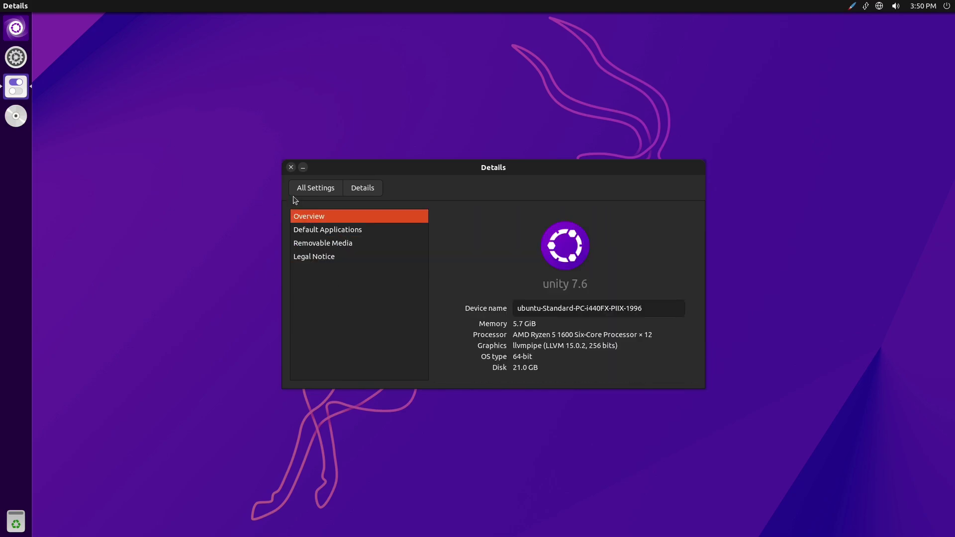
click(291, 167)
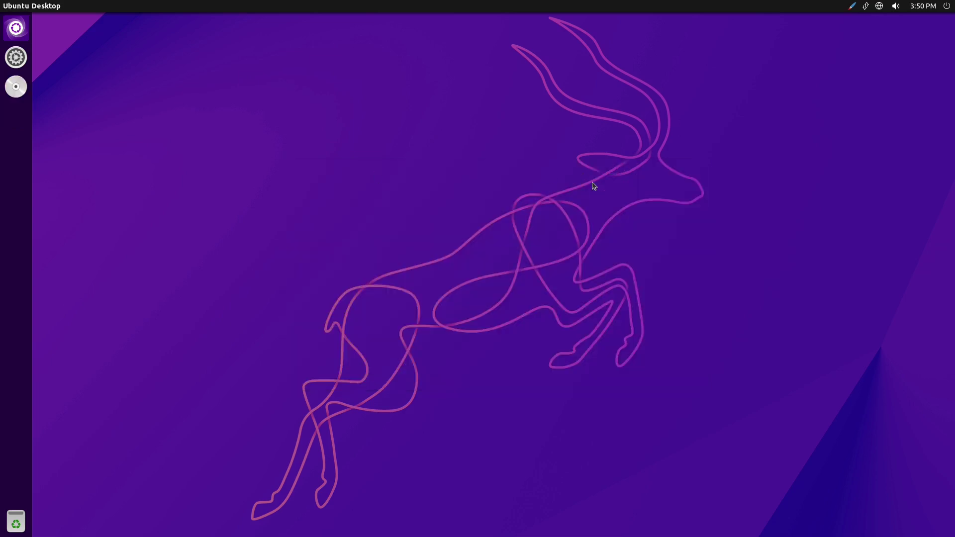
click(946, 7)
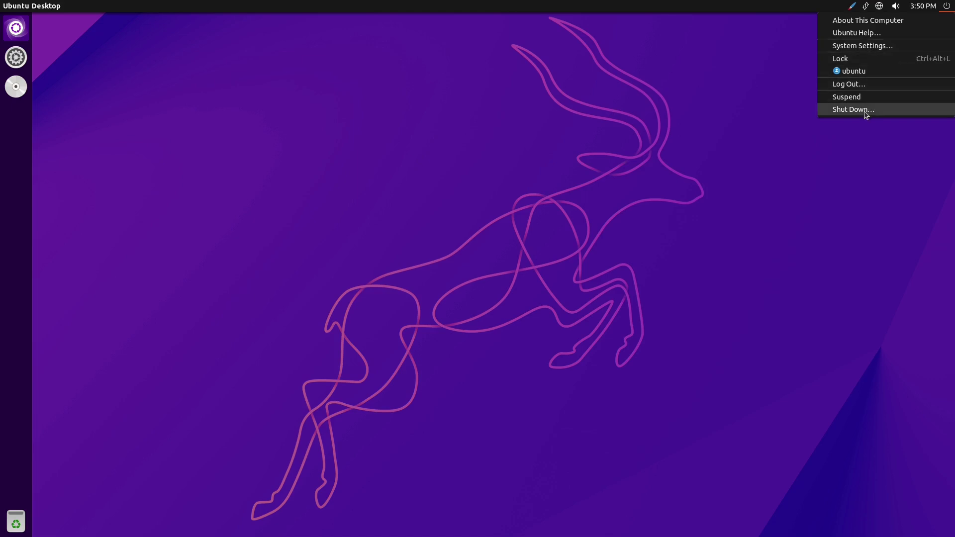
mouse_move(879, 7)
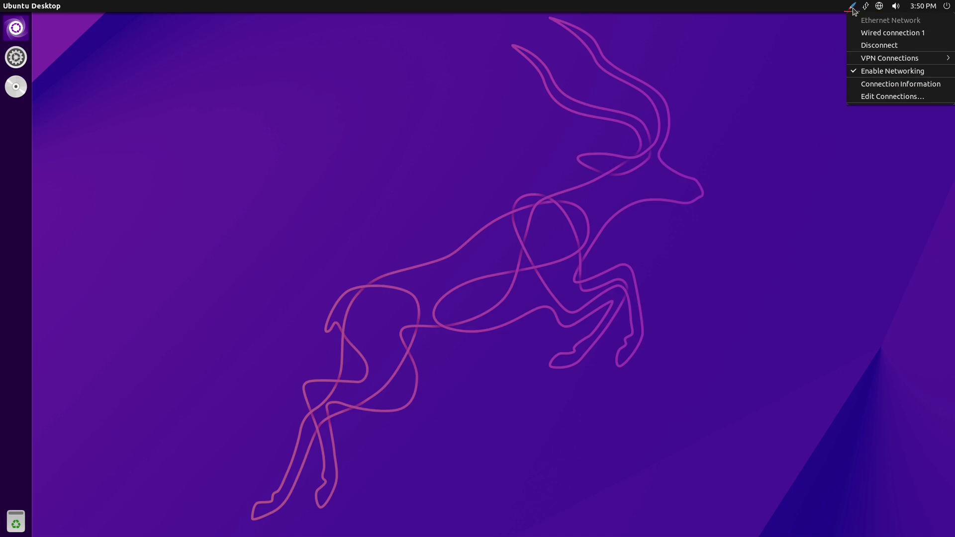
mouse_move(849, 13)
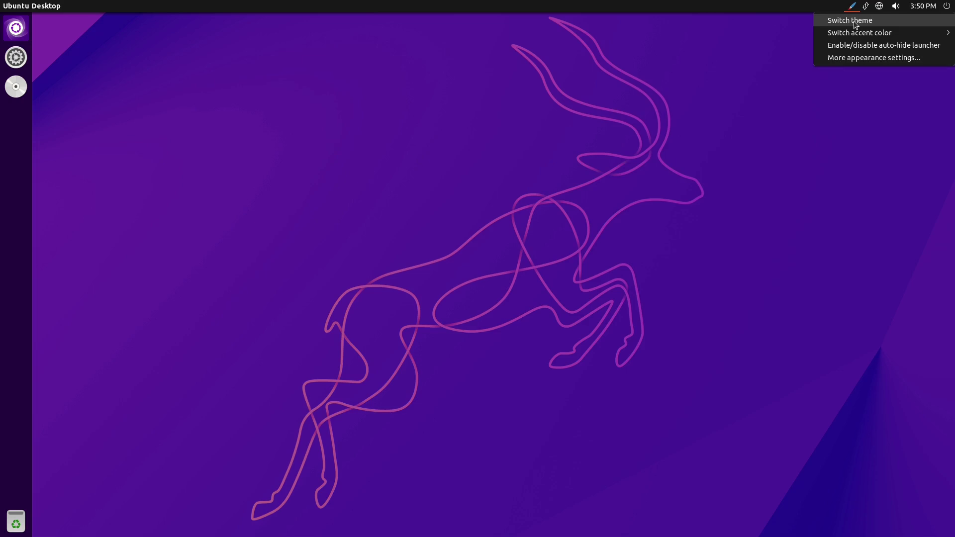
click(855, 23)
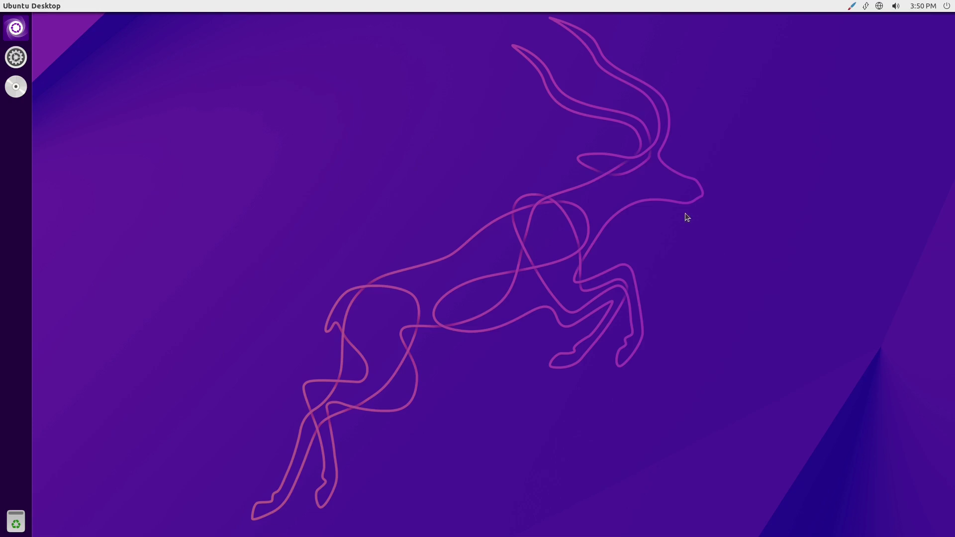
click(850, 7)
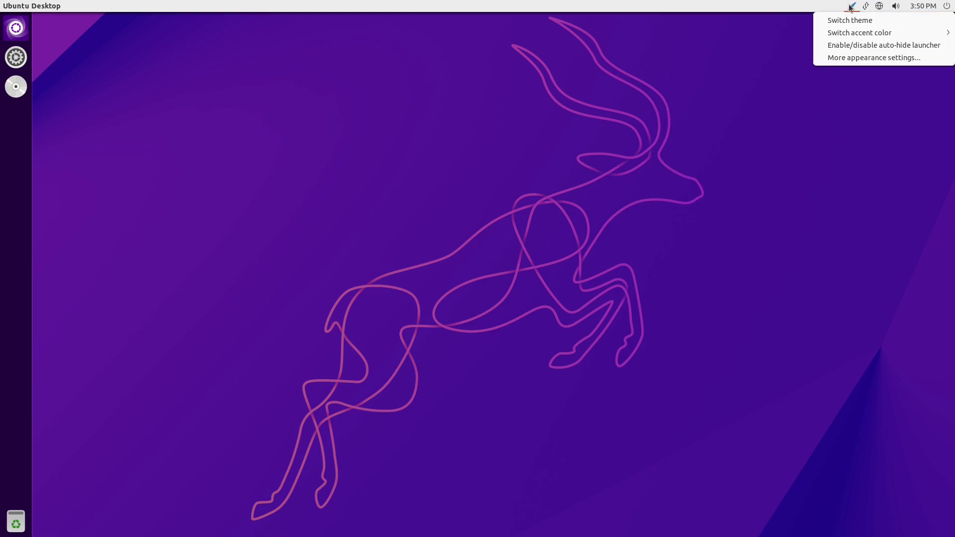
click(860, 22)
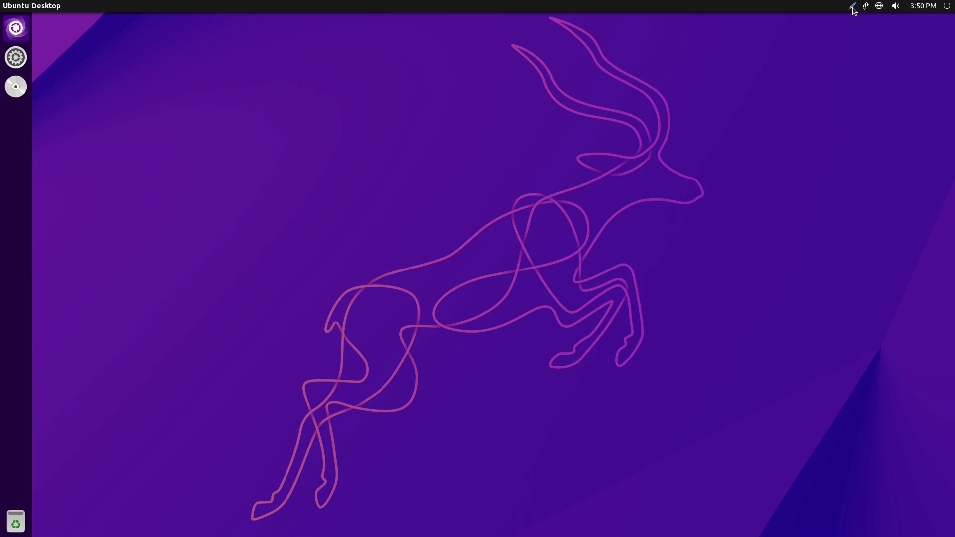
click(852, 7)
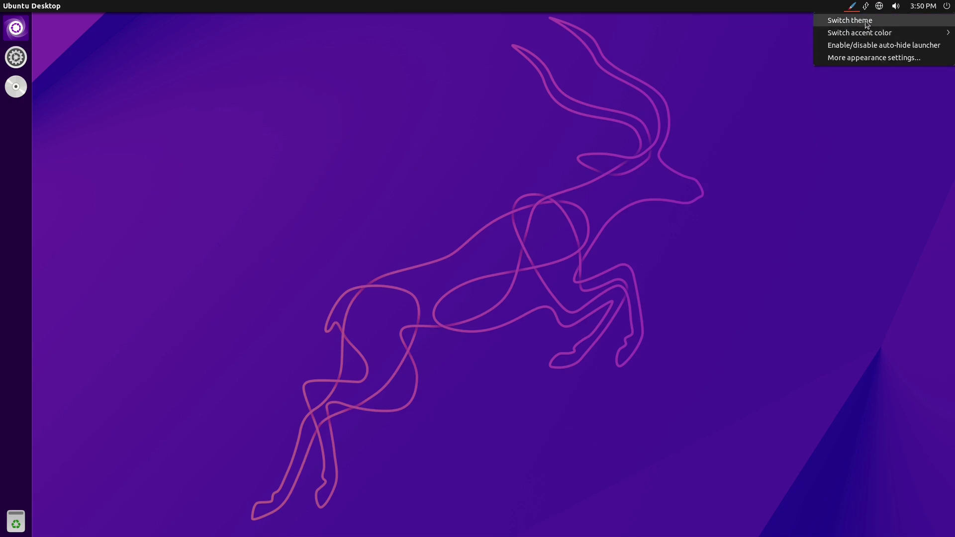
mouse_move(871, 33)
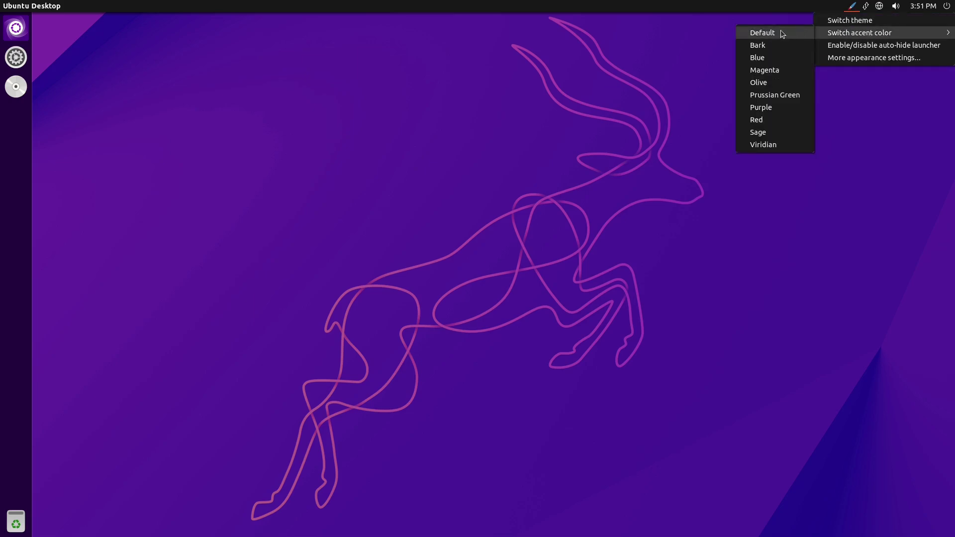
click(761, 83)
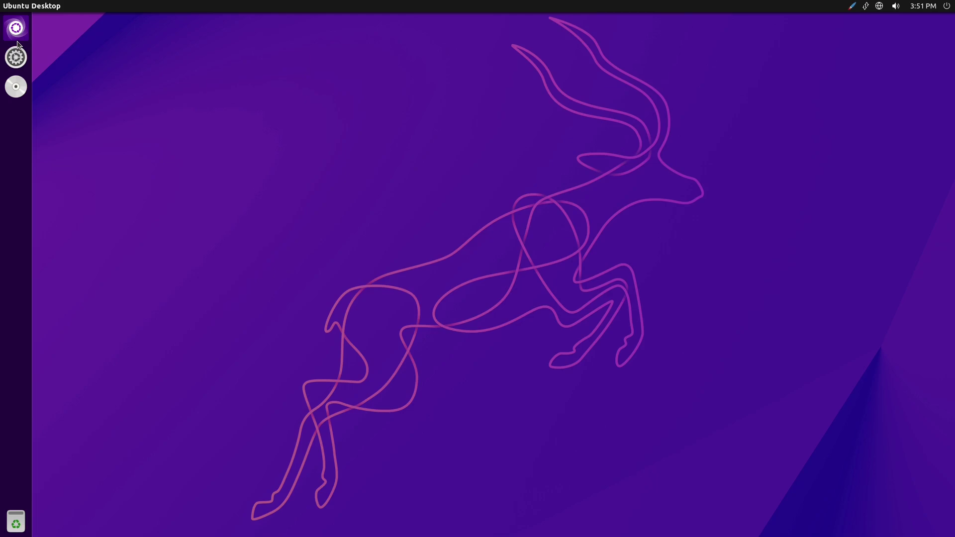
click(17, 39)
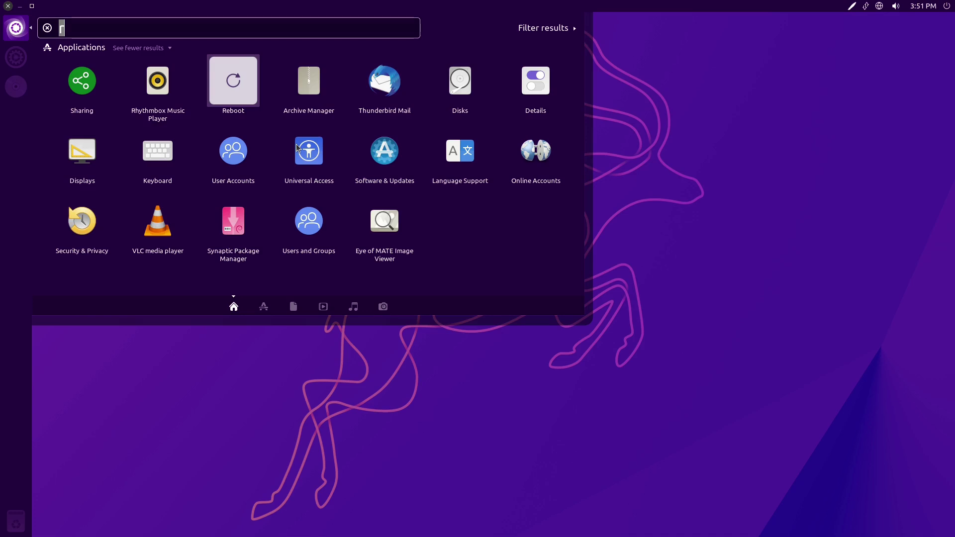
- Launch Files from a Dash search for 'files', then switch the accent colour to Purple
text(files)
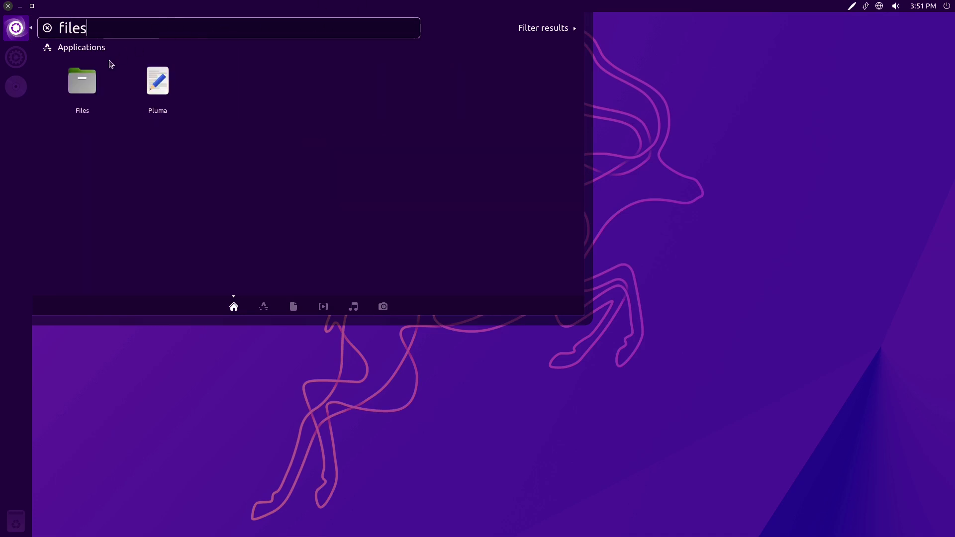
click(80, 93)
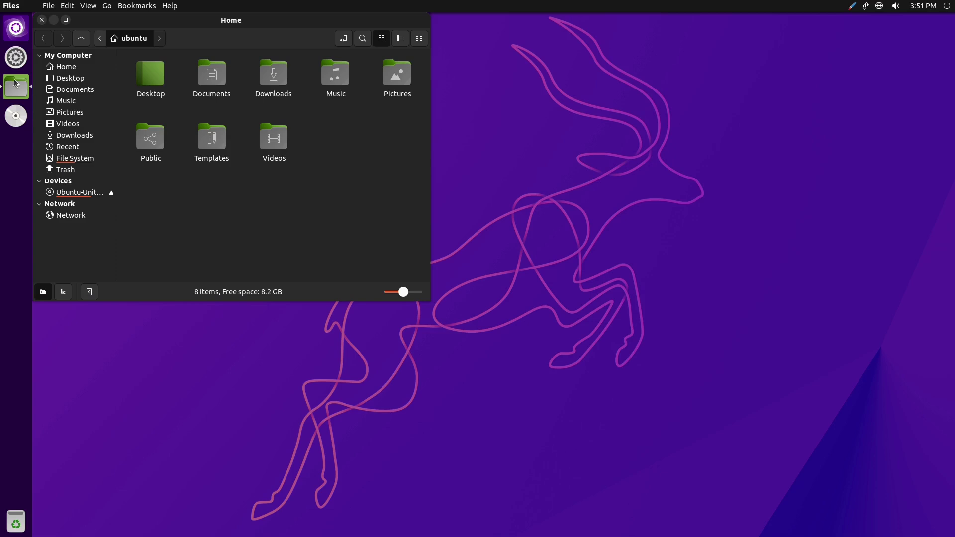
click(853, 8)
mouse_move(854, 35)
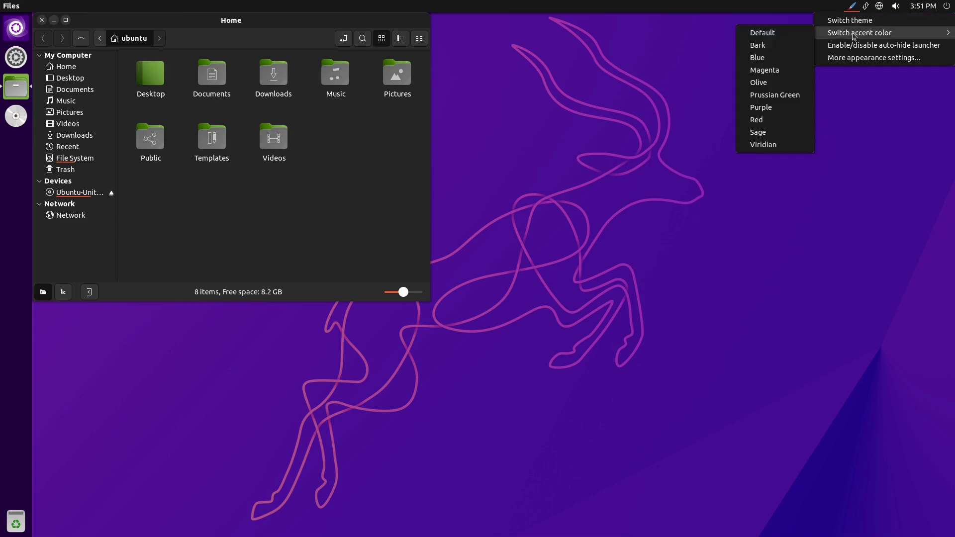
click(764, 109)
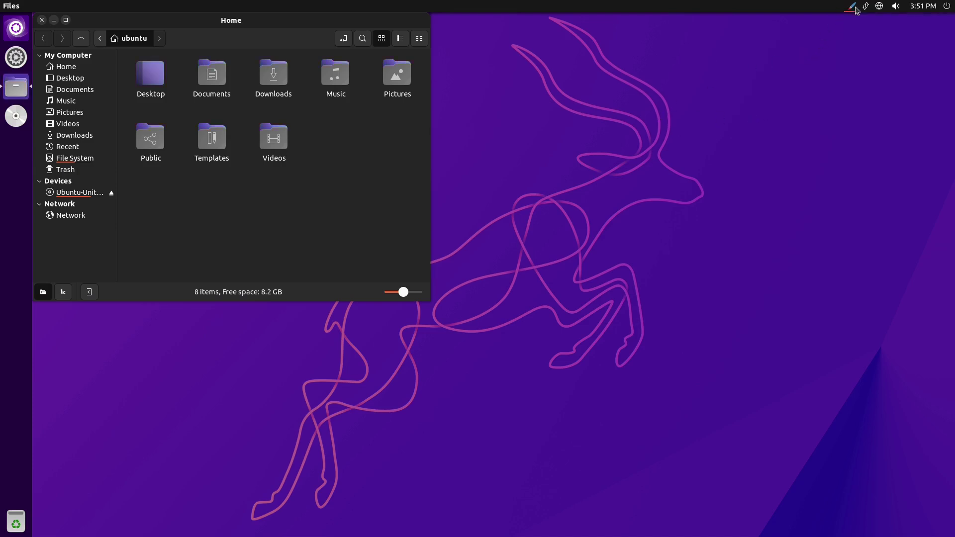
- Restore the Default accent colour, close the home folder window and bring up the Dash
click(854, 8)
mouse_move(848, 34)
click(767, 33)
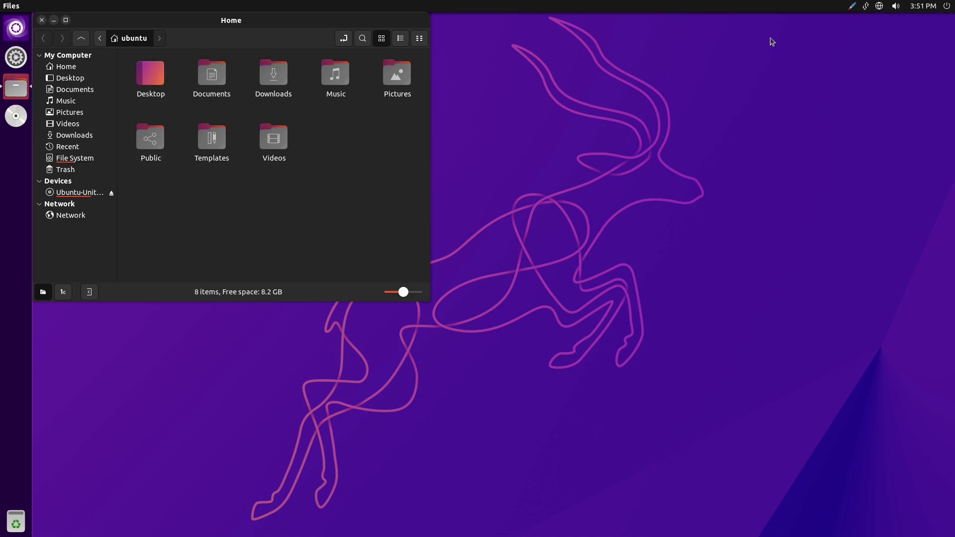
click(43, 21)
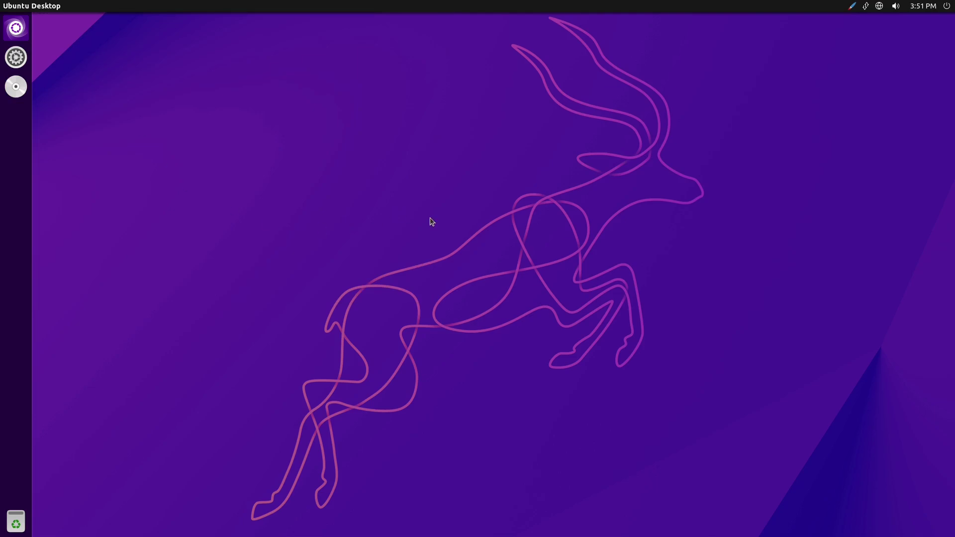
click(3, 33)
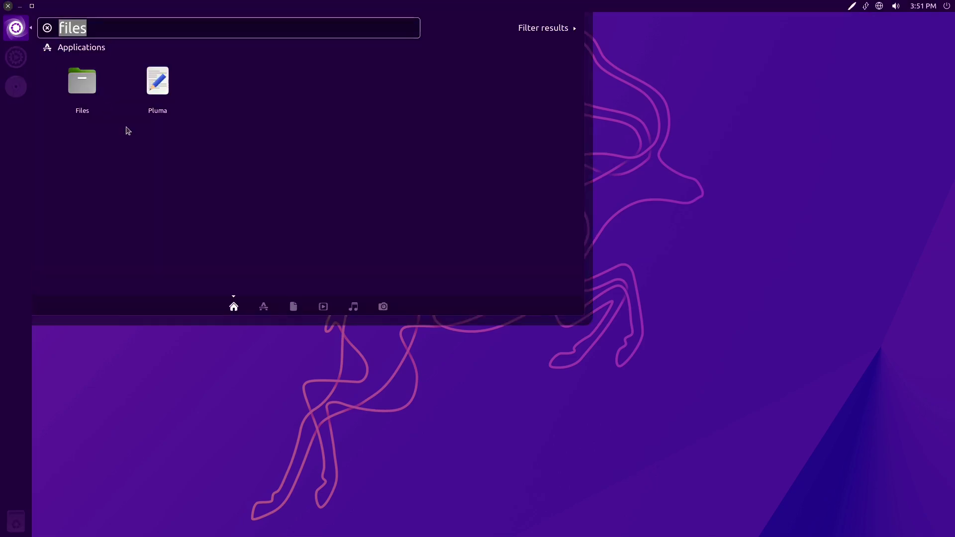
- Clear the Dash search and expand the Applications lens to show all installed applications
key(BackSpace)
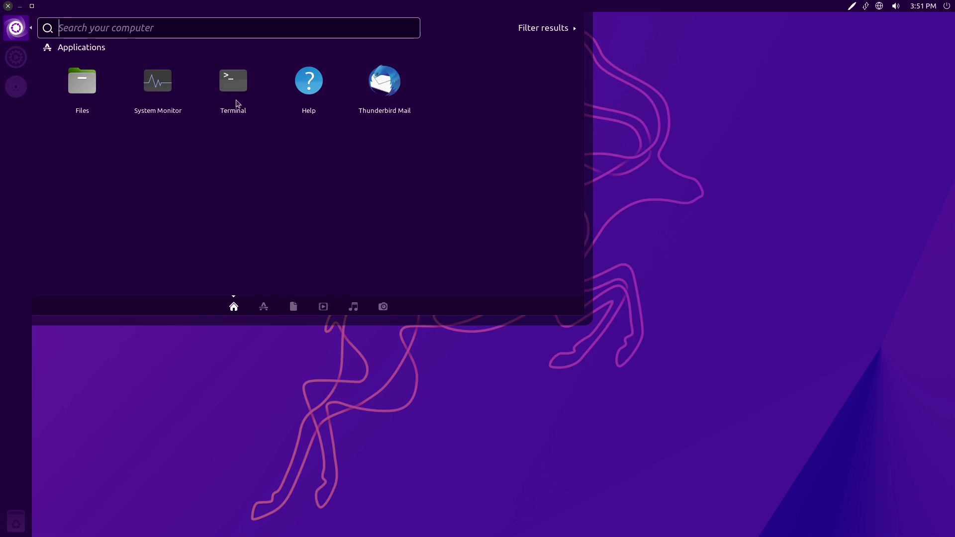
click(264, 308)
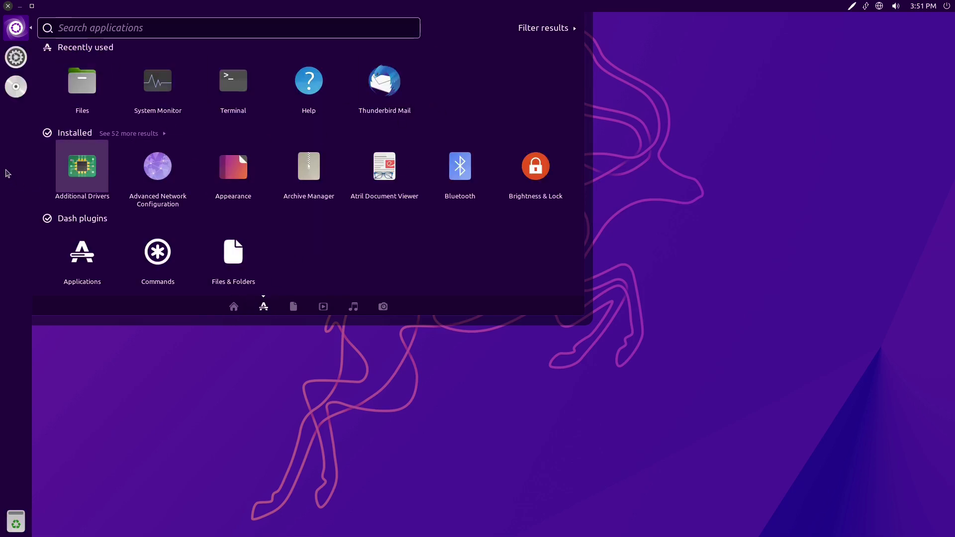
click(152, 134)
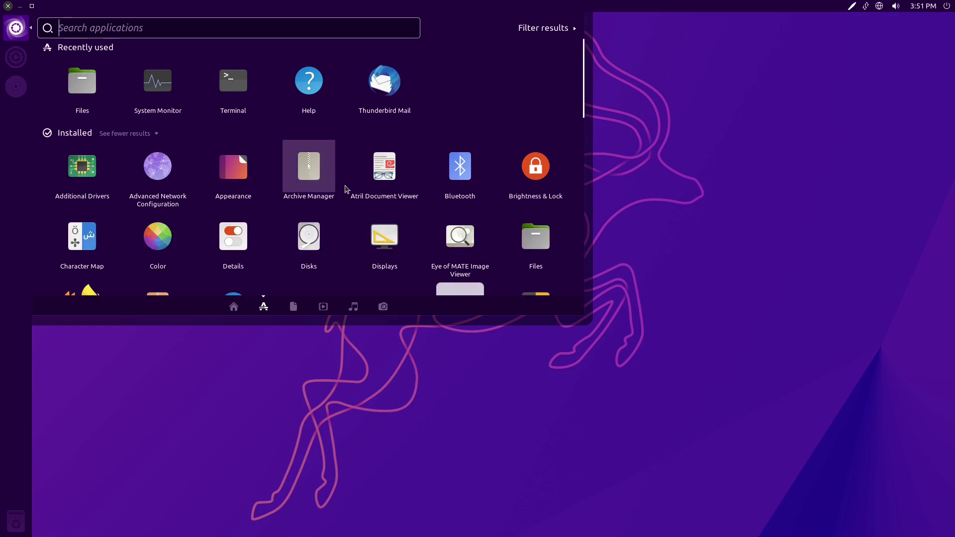
- Scroll through the full application list, dismiss it, and launch System Settings from the launcher
scroll(348, 189, down, 3)
scroll(348, 189, down, 2)
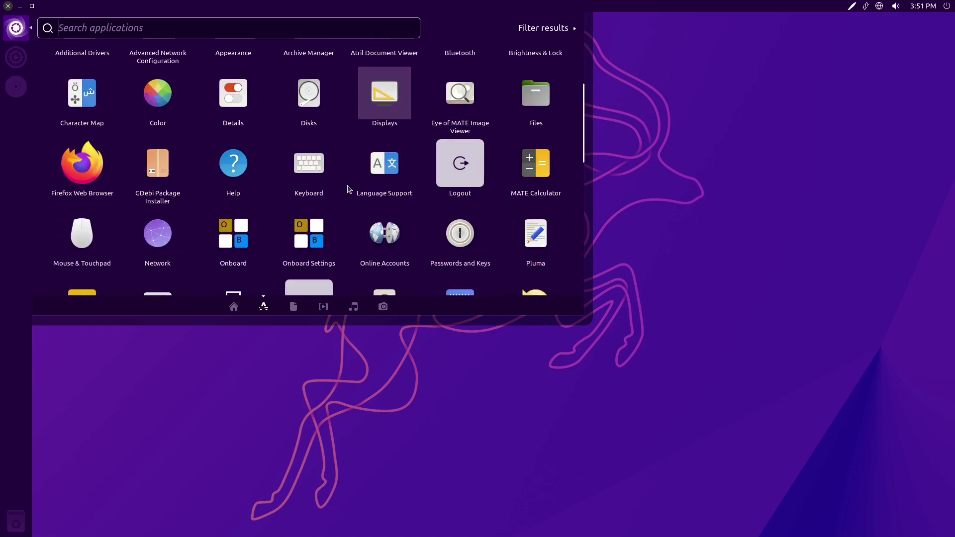
scroll(349, 189, down, 5)
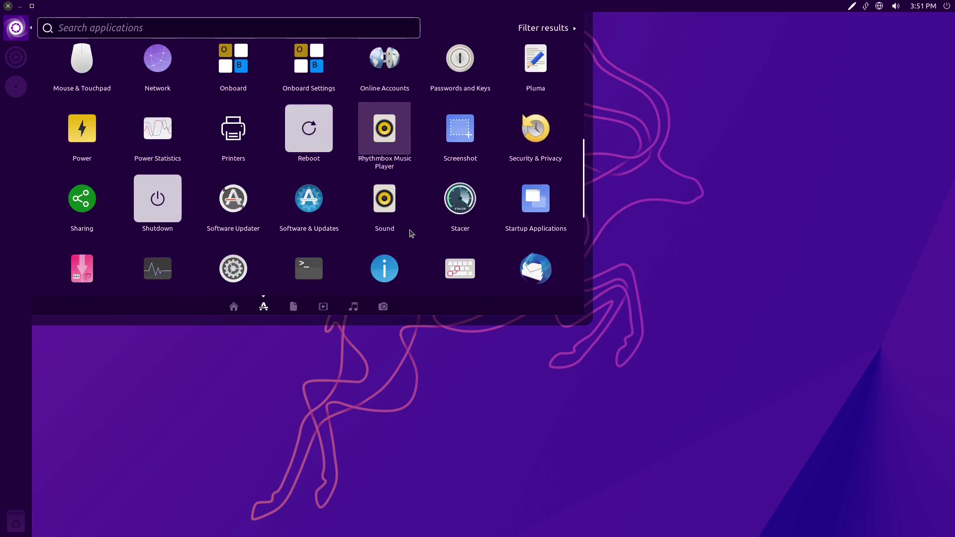
scroll(266, 161, down, 8)
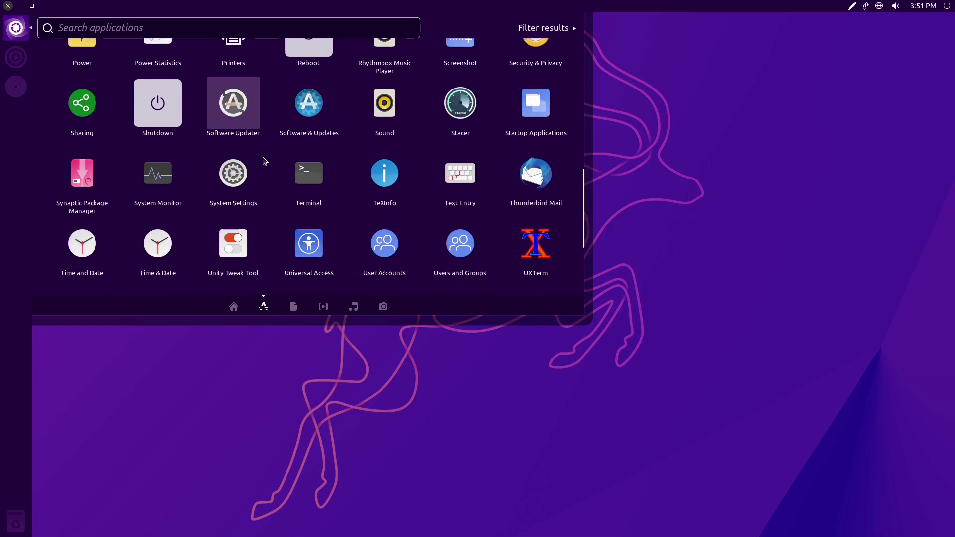
scroll(182, 185, up, 6)
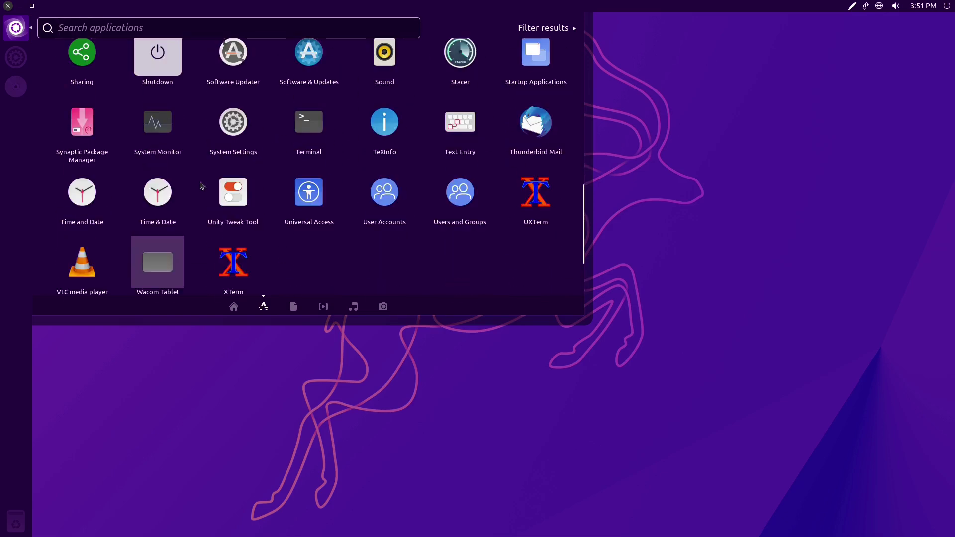
scroll(279, 194, up, 3)
scroll(348, 142, up, 2)
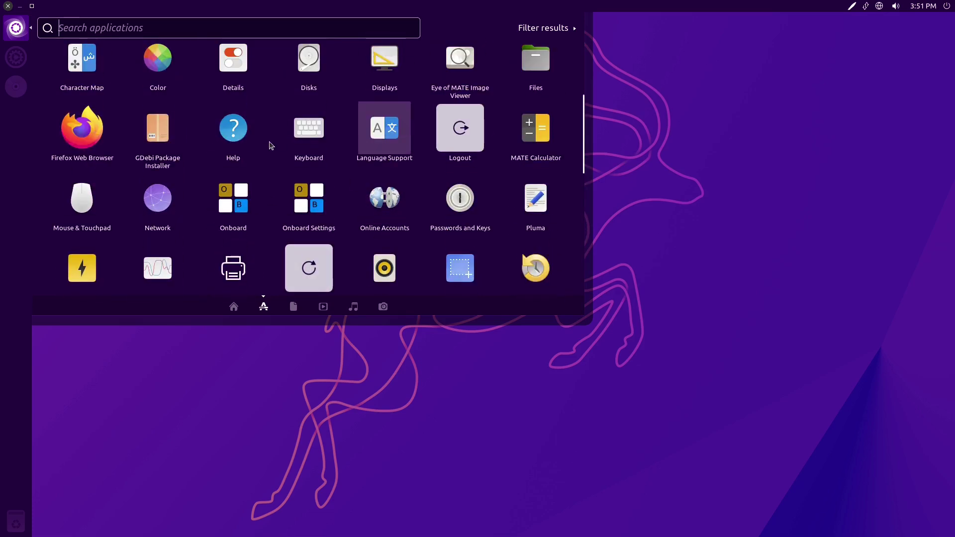
scroll(272, 179, up, 5)
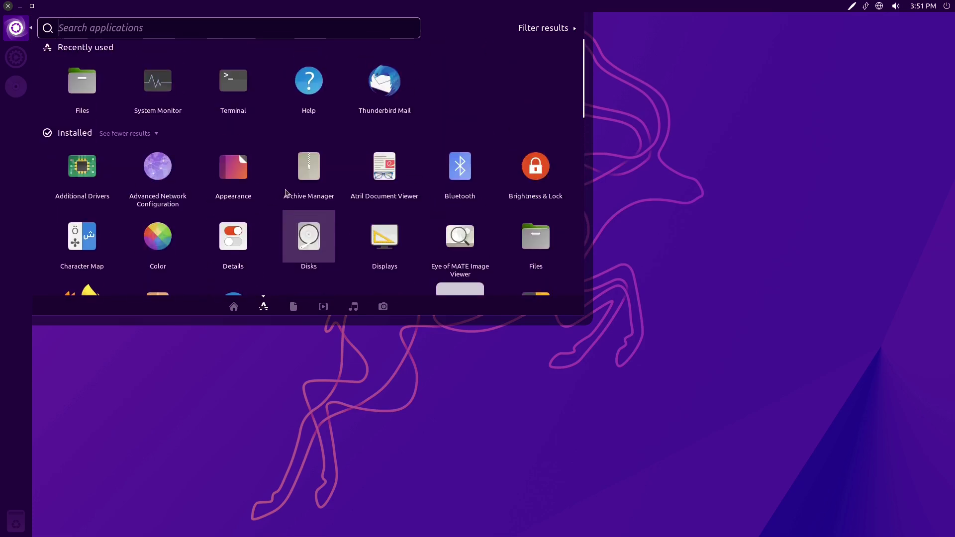
scroll(338, 251, down, 10)
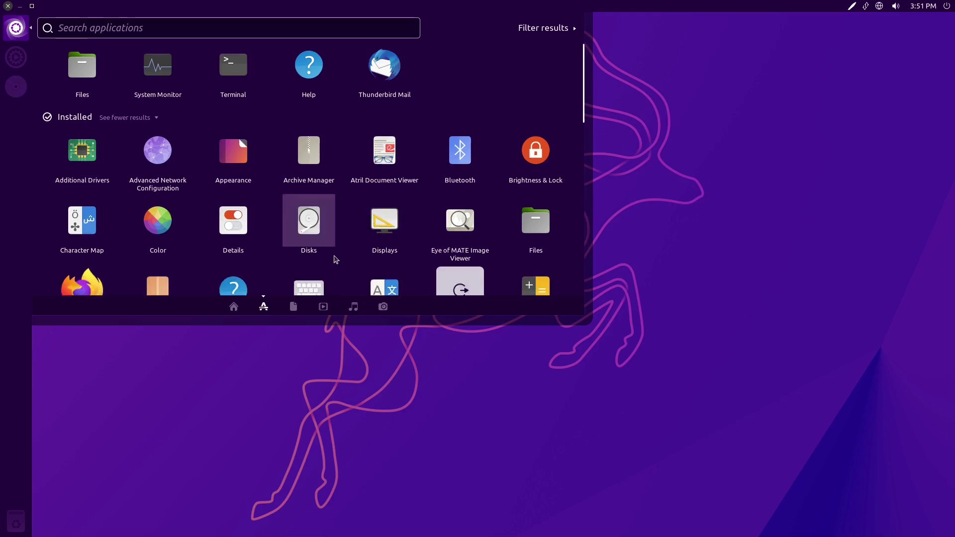
scroll(343, 247, down, 3)
scroll(341, 246, up, 4)
scroll(341, 245, down, 3)
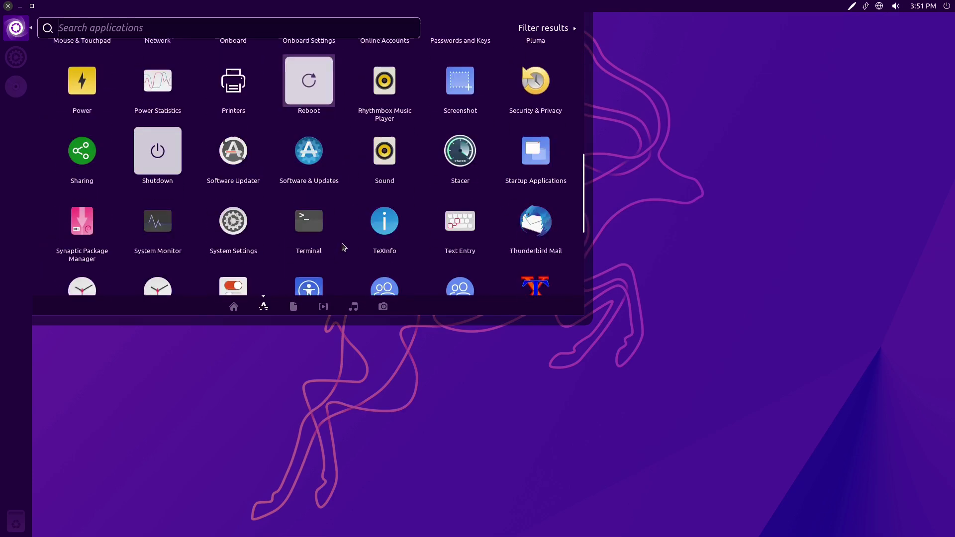
scroll(271, 247, down, 3)
scroll(269, 243, up, 2)
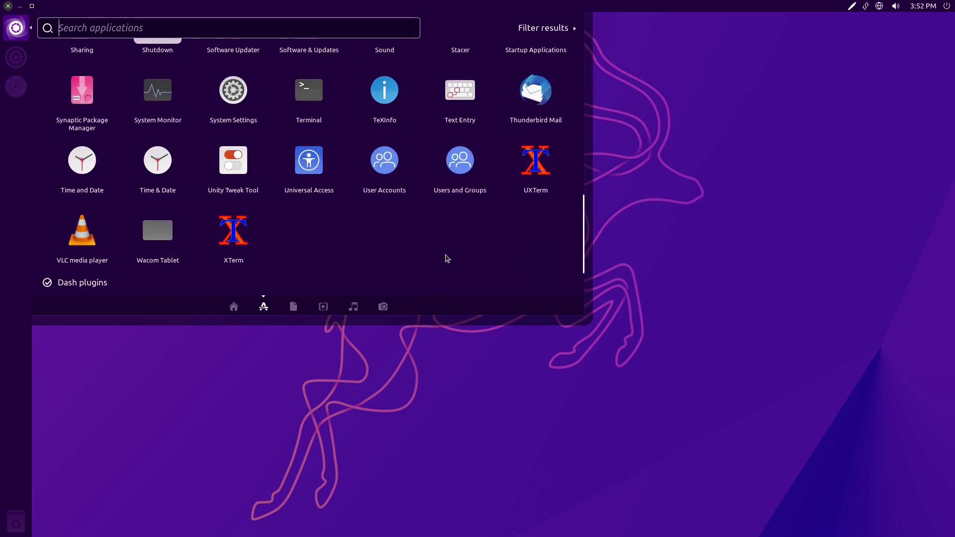
key(Escape)
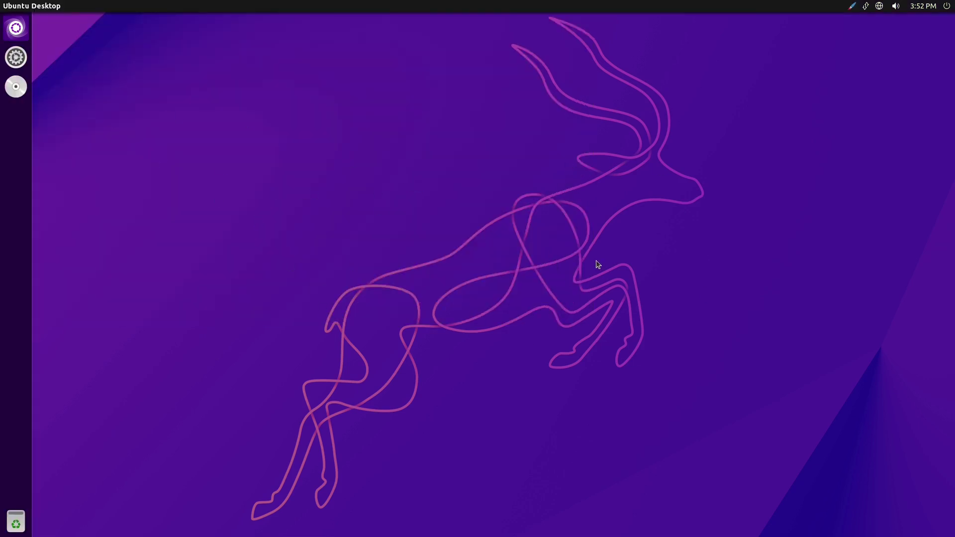
click(18, 55)
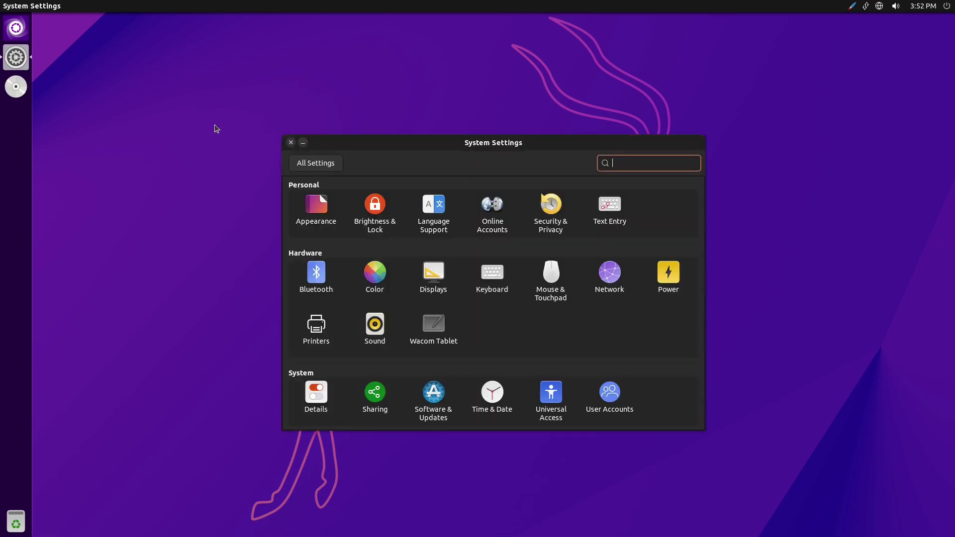
- Move System Settings up-right, view Online Accounts, then return to all settings and open Software & Updates
drag(512, 142, 604, 118)
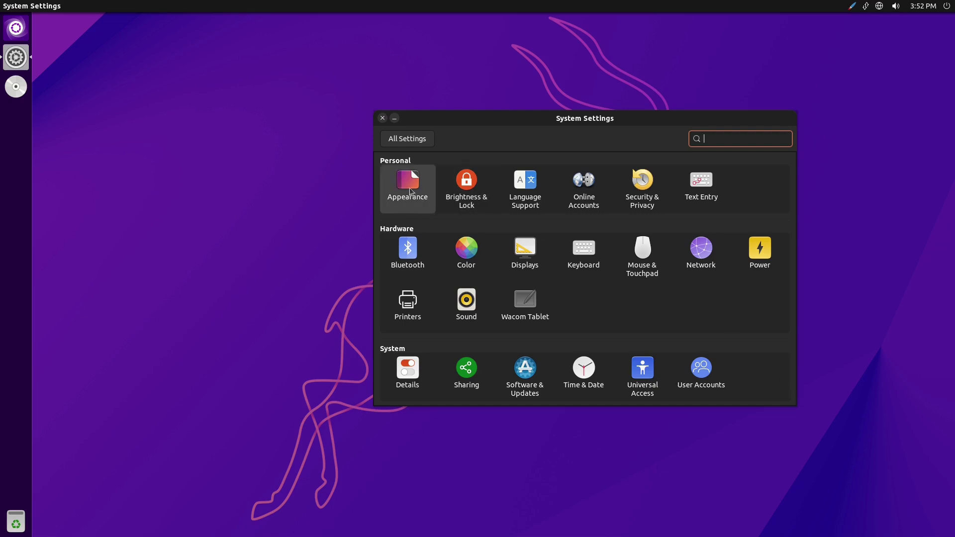
click(578, 194)
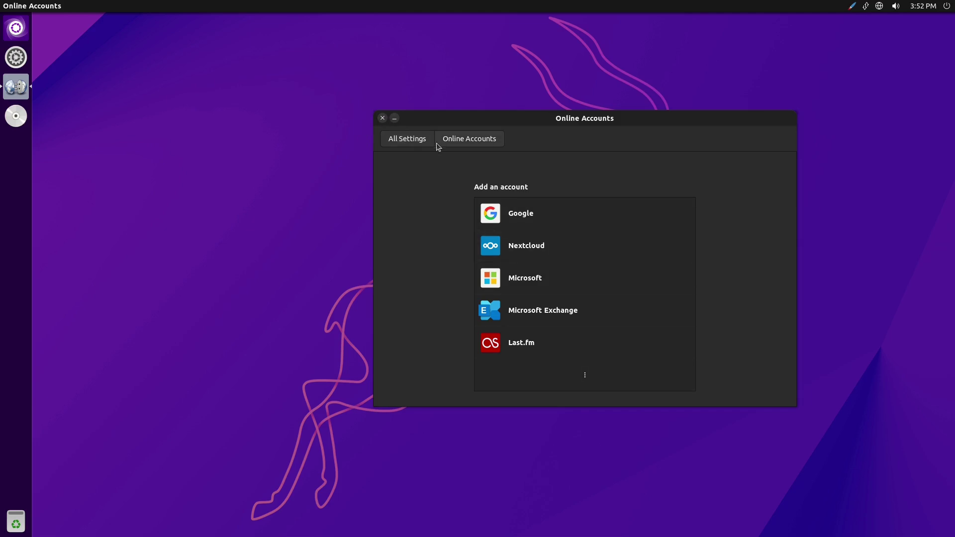
click(421, 139)
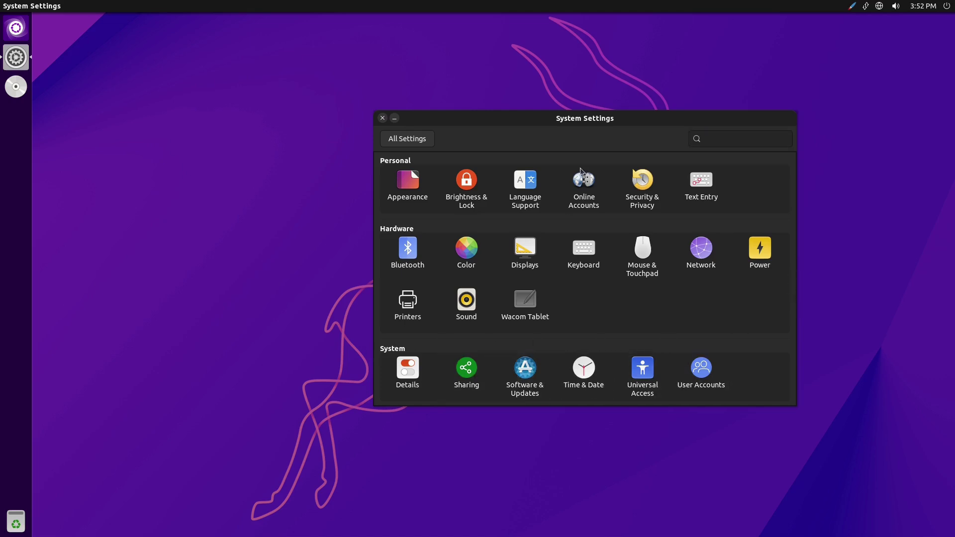
click(524, 374)
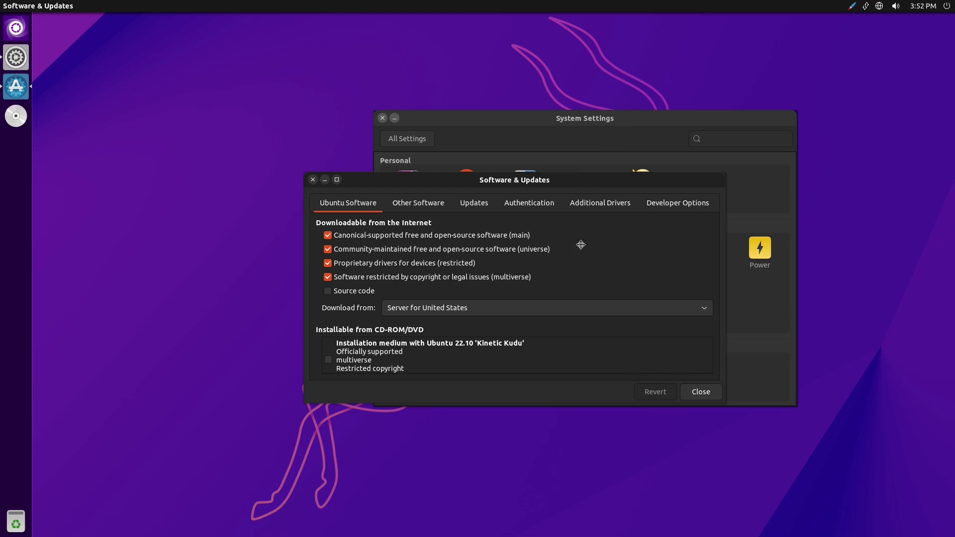
drag(381, 269, 368, 208)
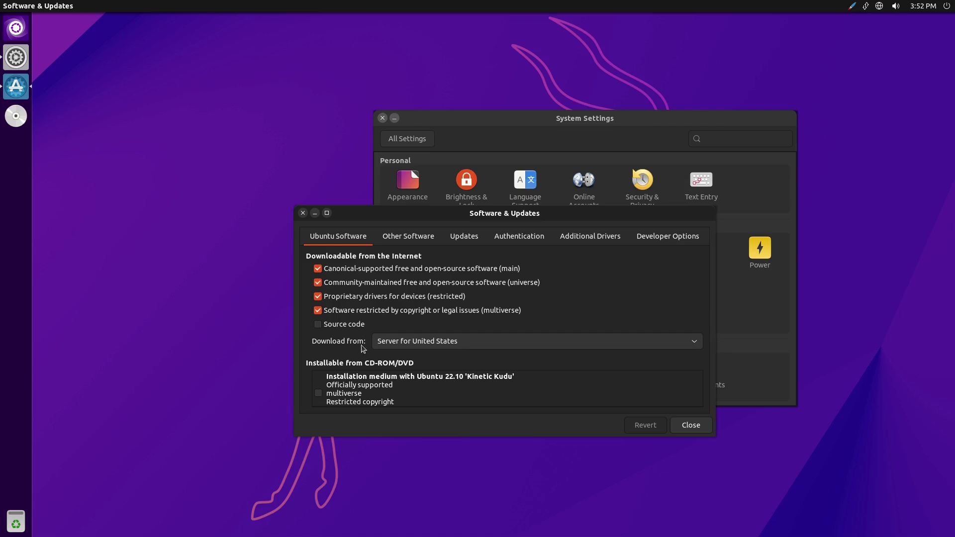
click(416, 232)
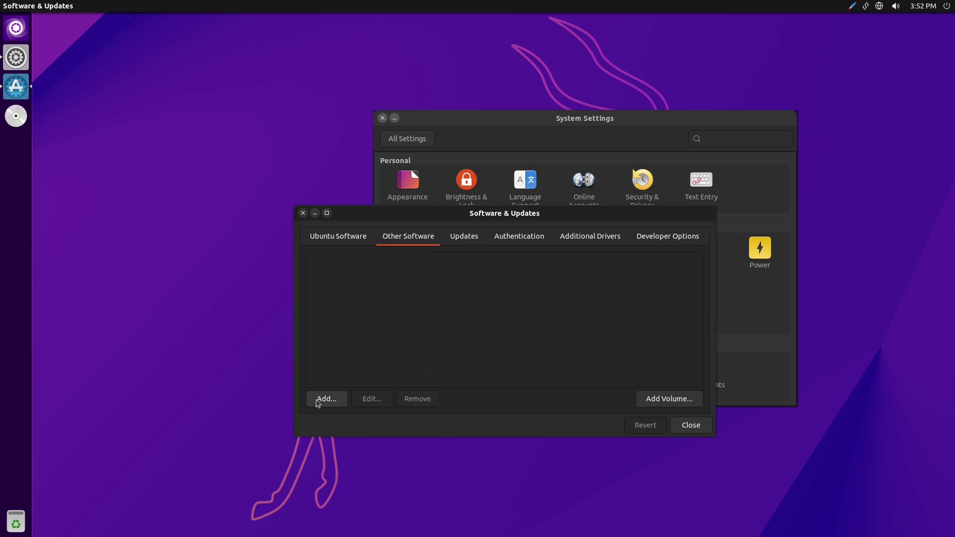
click(467, 238)
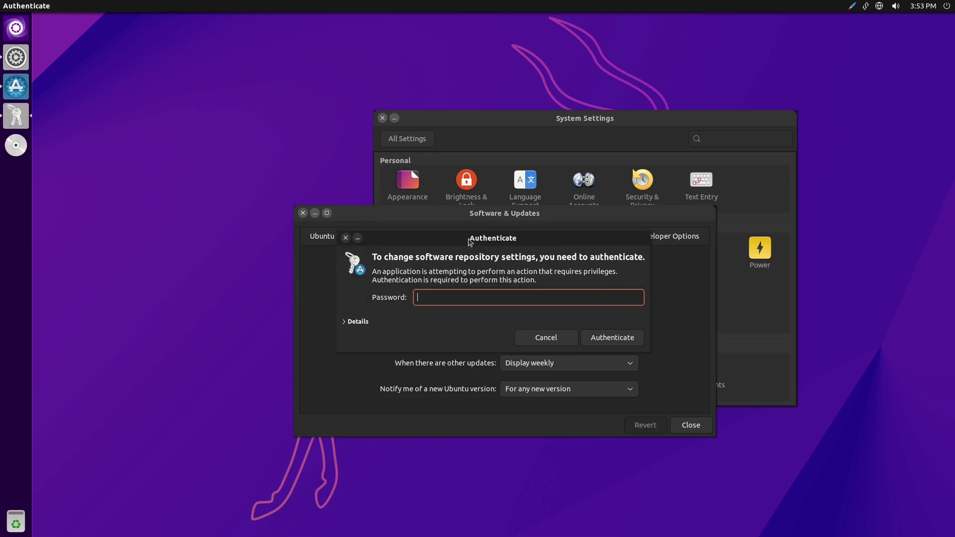
click(345, 238)
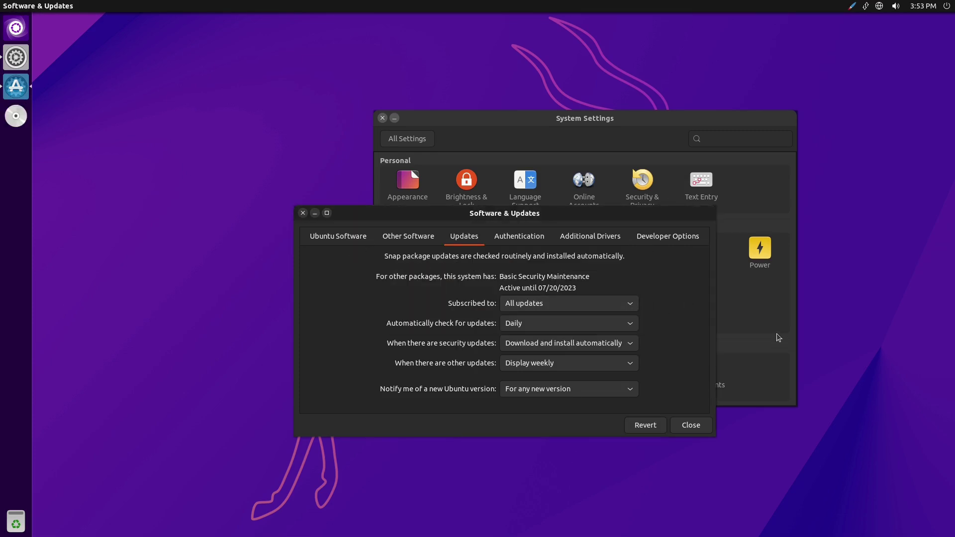
click(619, 305)
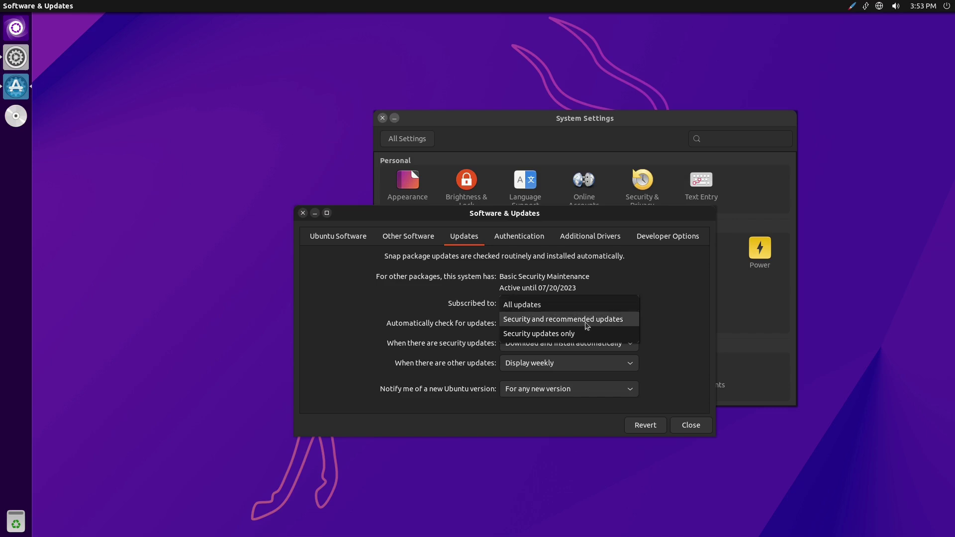
click(709, 302)
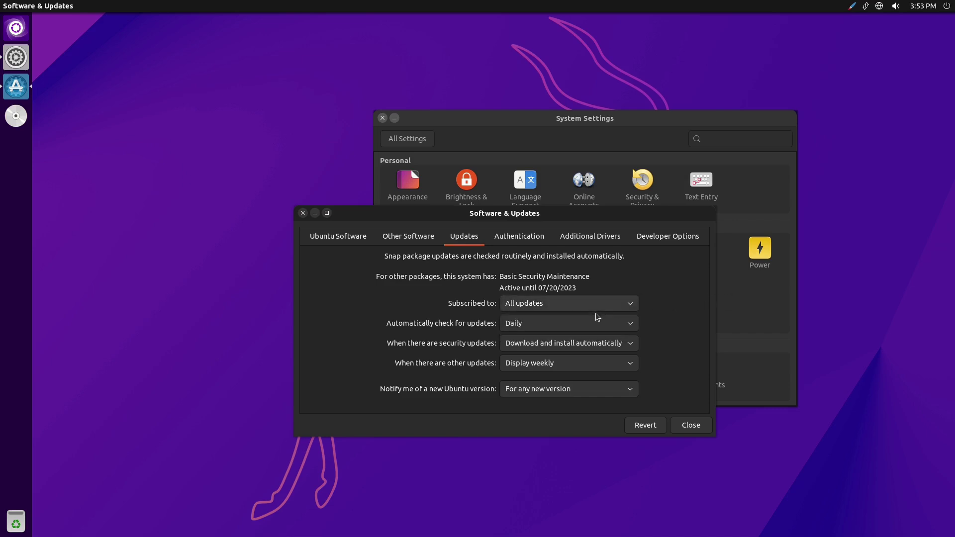
click(613, 326)
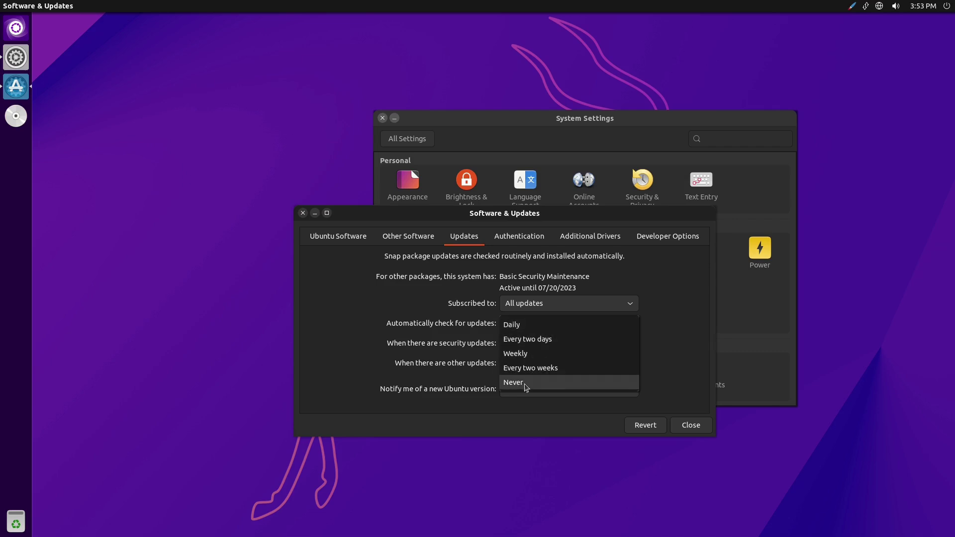
click(674, 349)
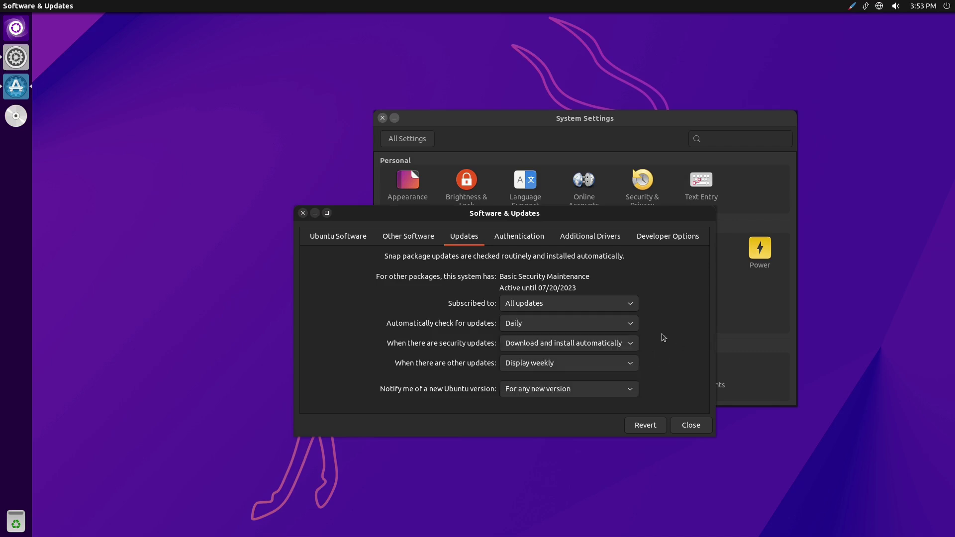
click(631, 344)
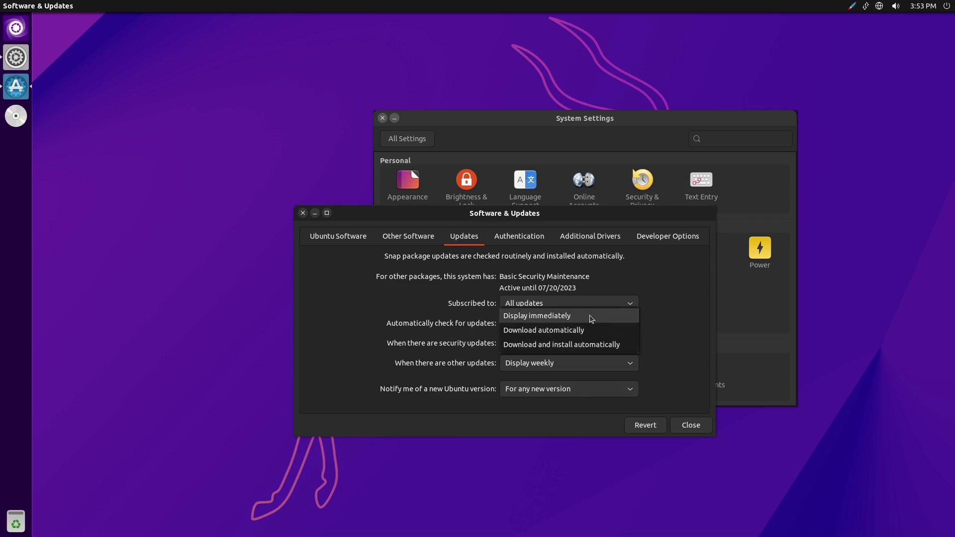
click(645, 353)
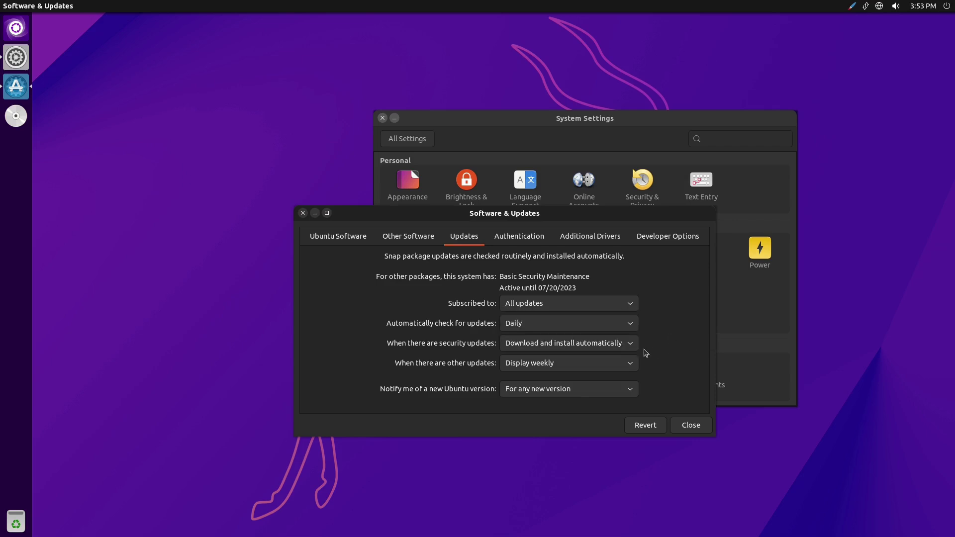
click(623, 365)
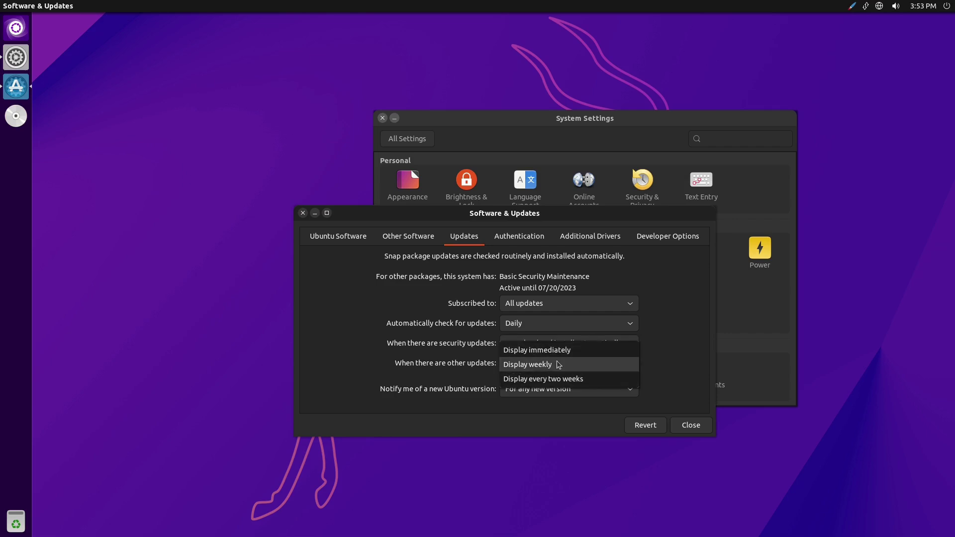
click(667, 362)
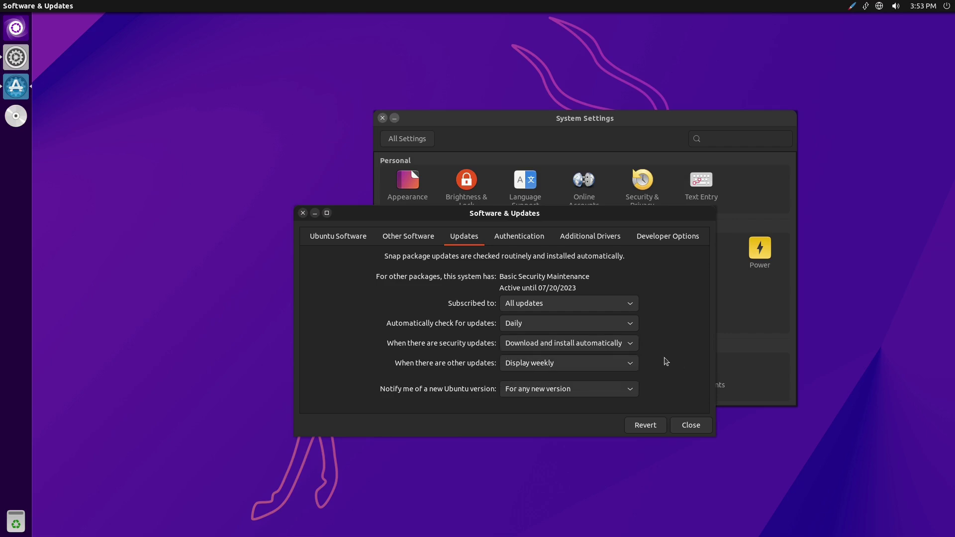
click(626, 390)
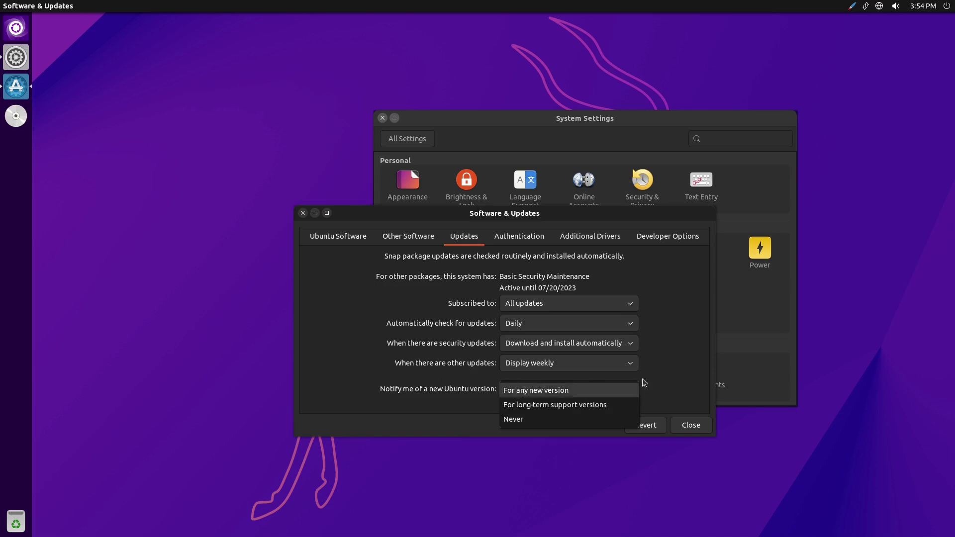
click(710, 373)
- Browse the Authentication, Additional Drivers and Developer Options tabs of Software & Updates
click(500, 232)
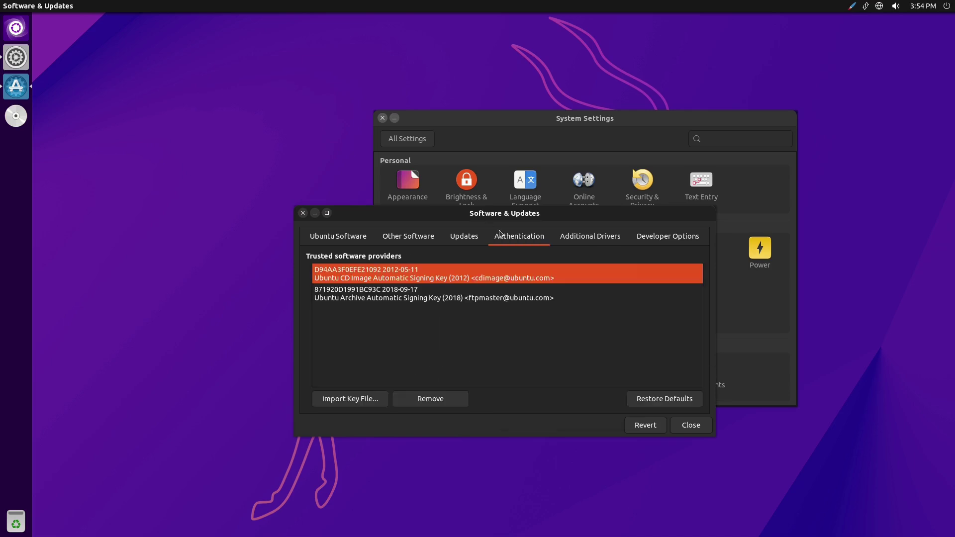
click(573, 240)
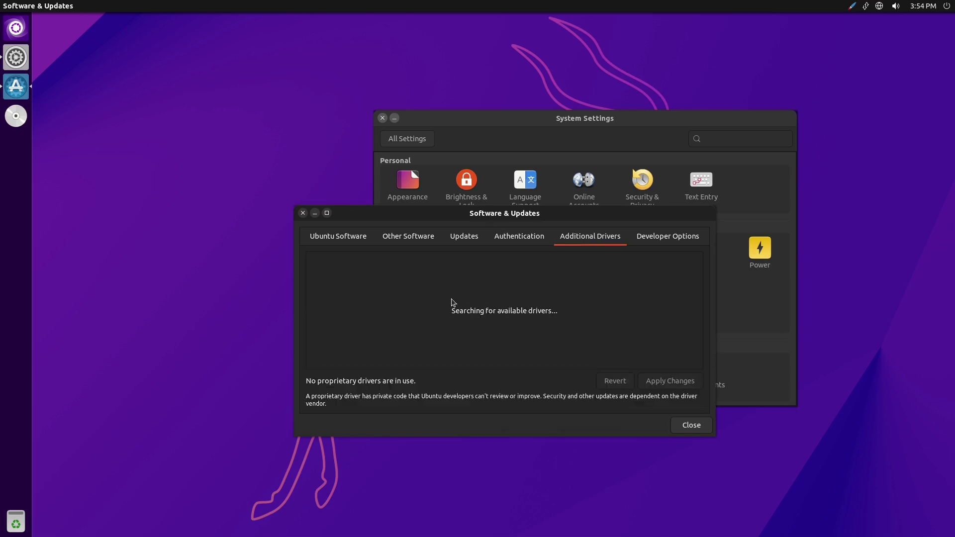
click(671, 234)
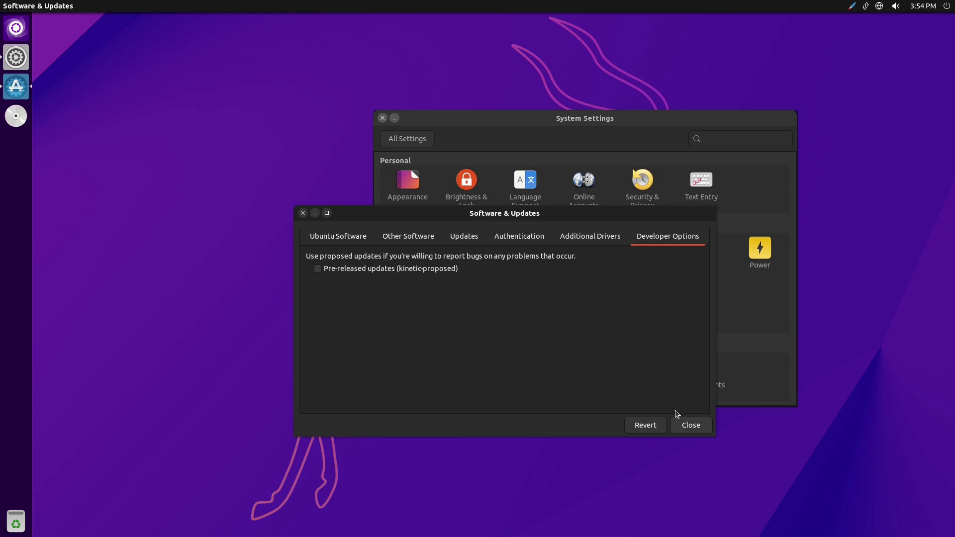
- Close Software & Updates, reload the available-software cache, then close System Settings
click(302, 213)
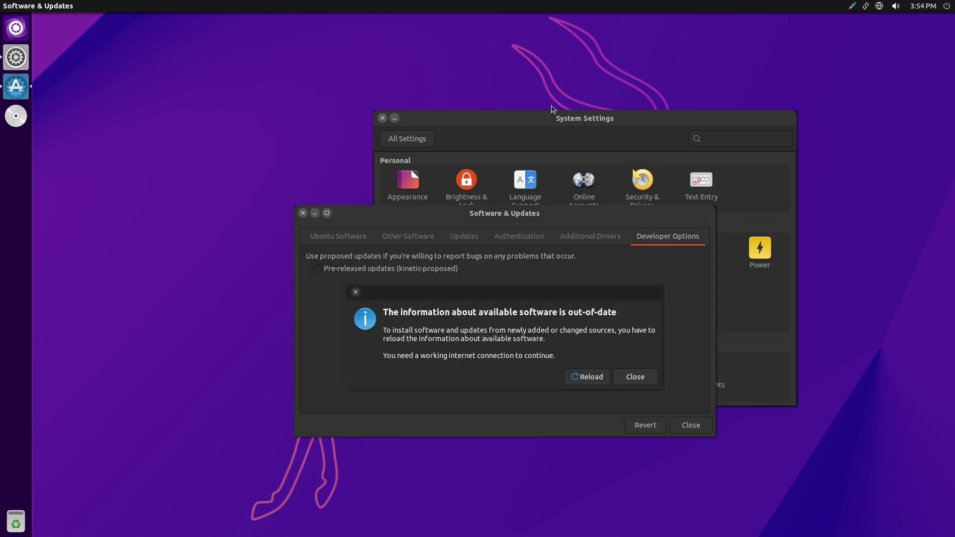
click(595, 378)
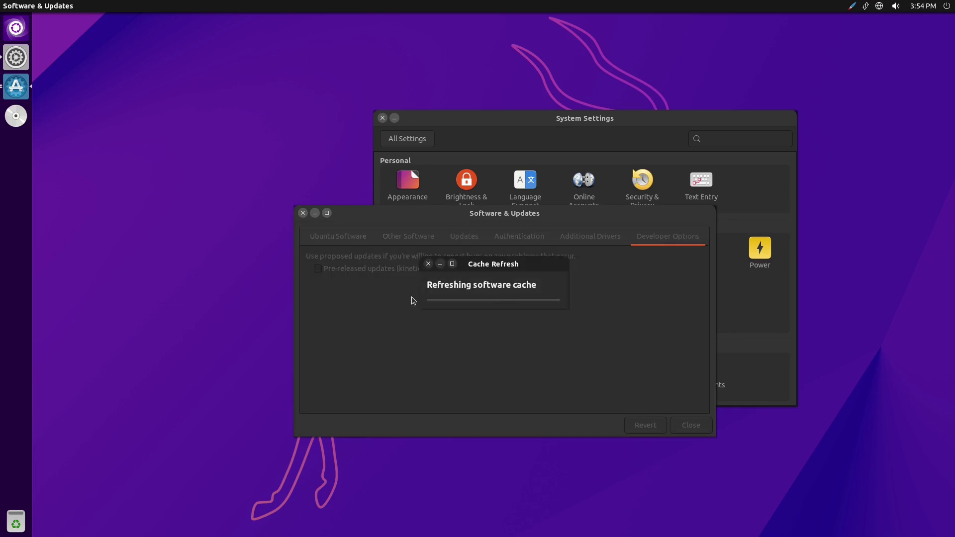
drag(477, 263, 183, 190)
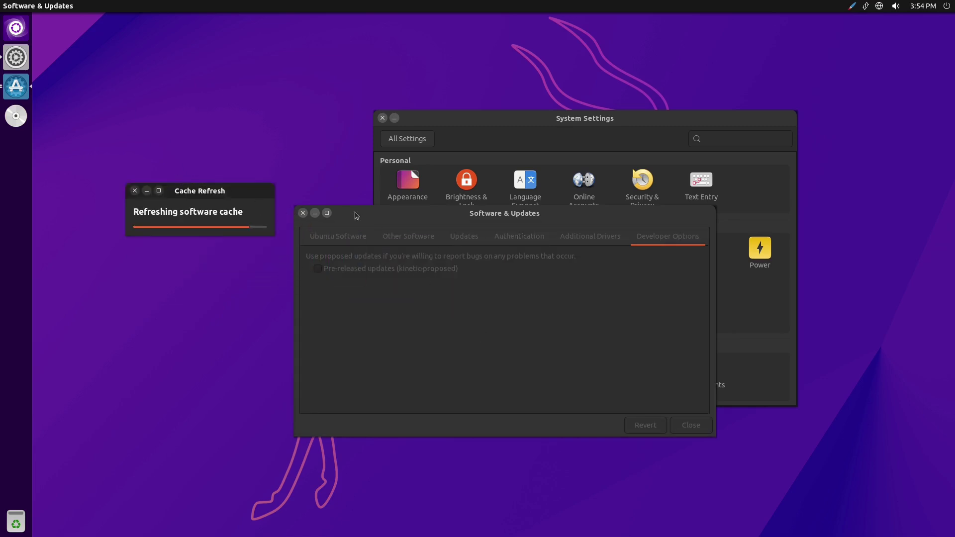
click(302, 213)
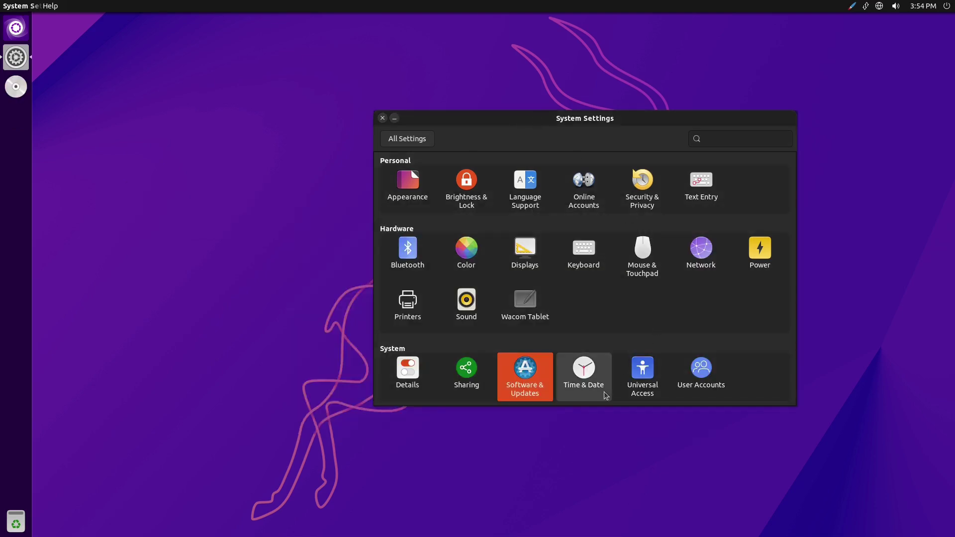
click(384, 119)
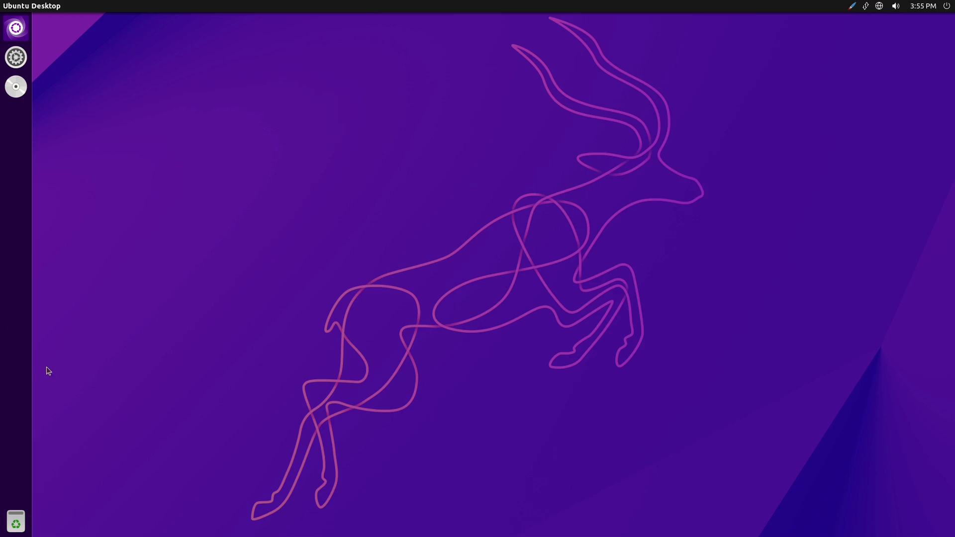
- Launch System Monitor from the Dash, check CPU, memory and network usage, then close it
click(20, 30)
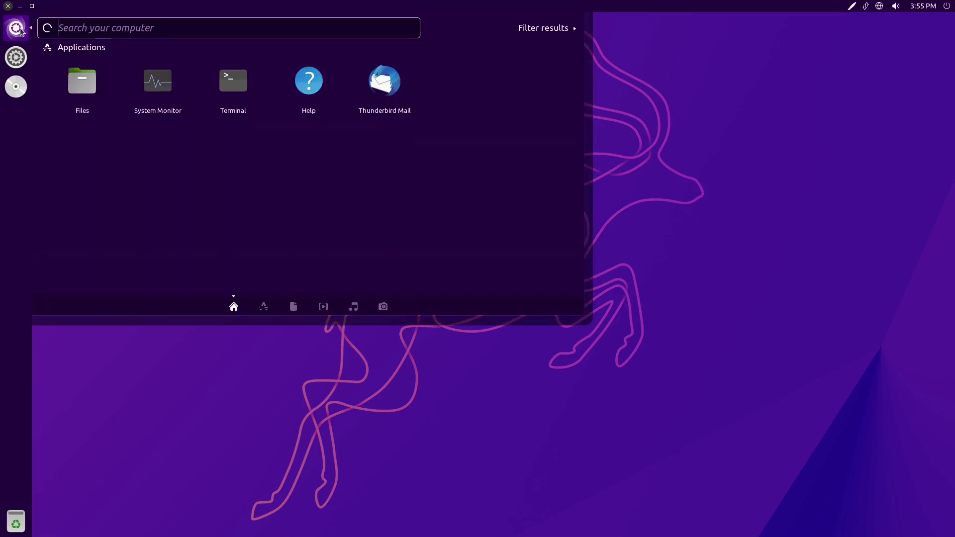
click(160, 94)
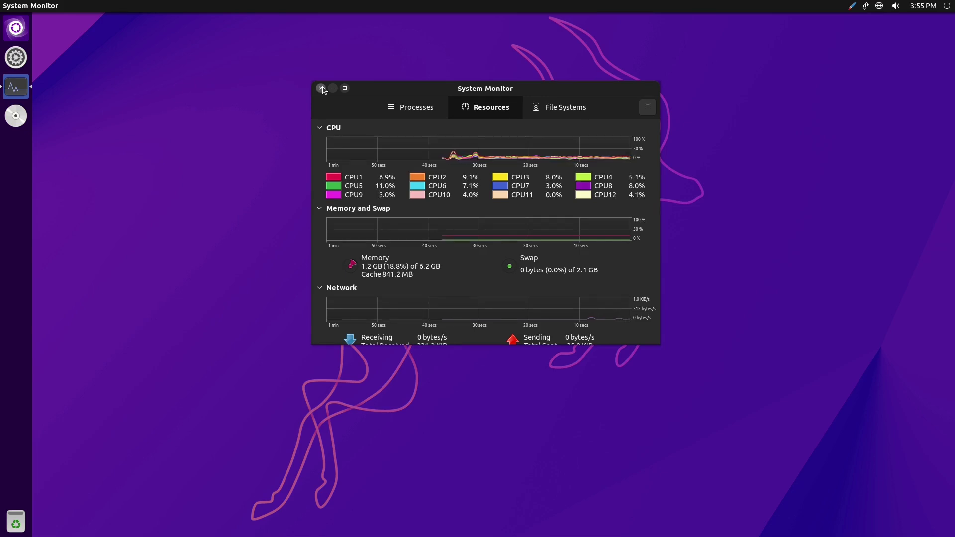
click(321, 88)
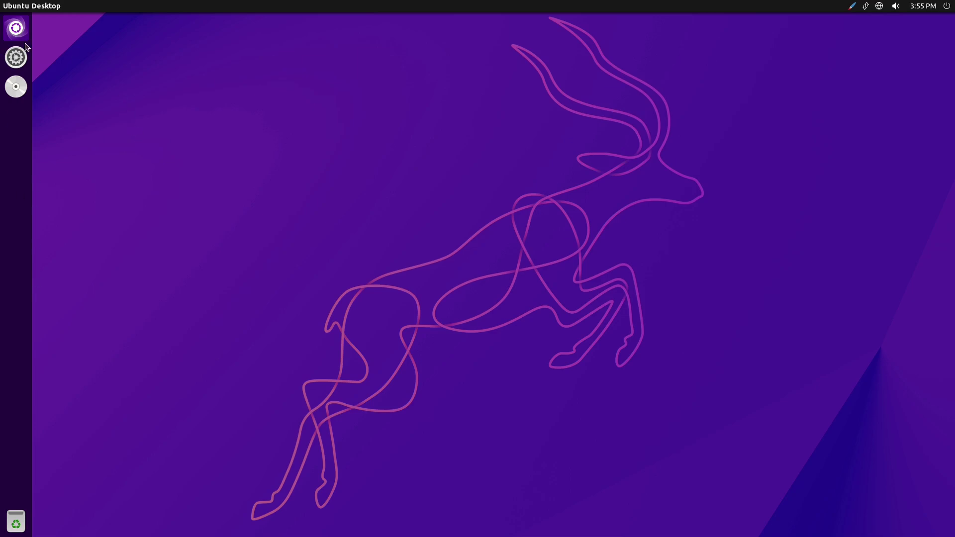
click(15, 28)
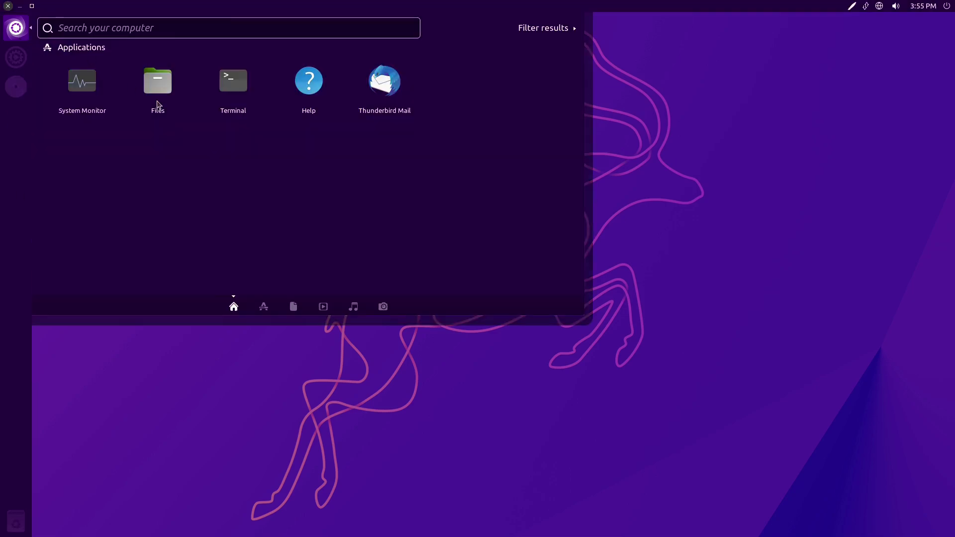
click(232, 89)
text(exit)
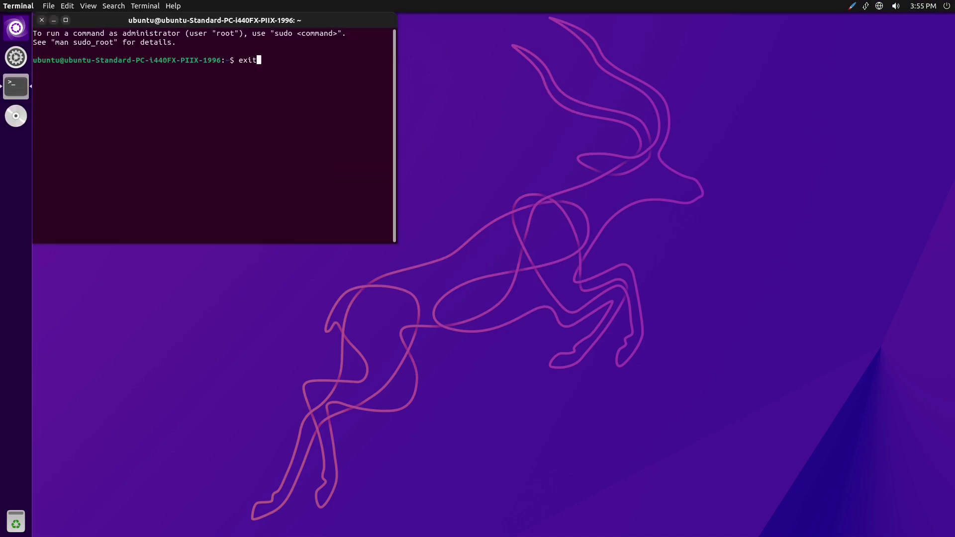
key(Up)
key(Return)
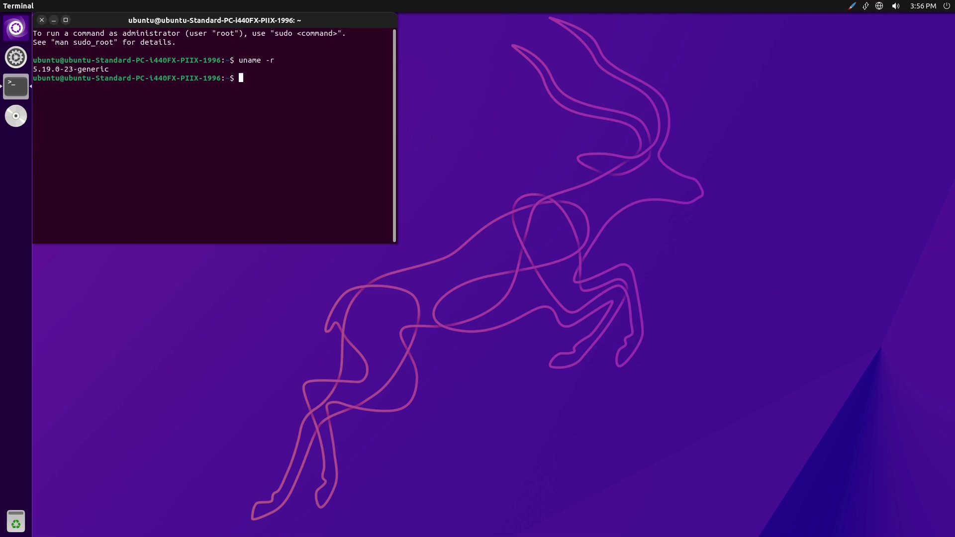
text(xit)
key(Return)
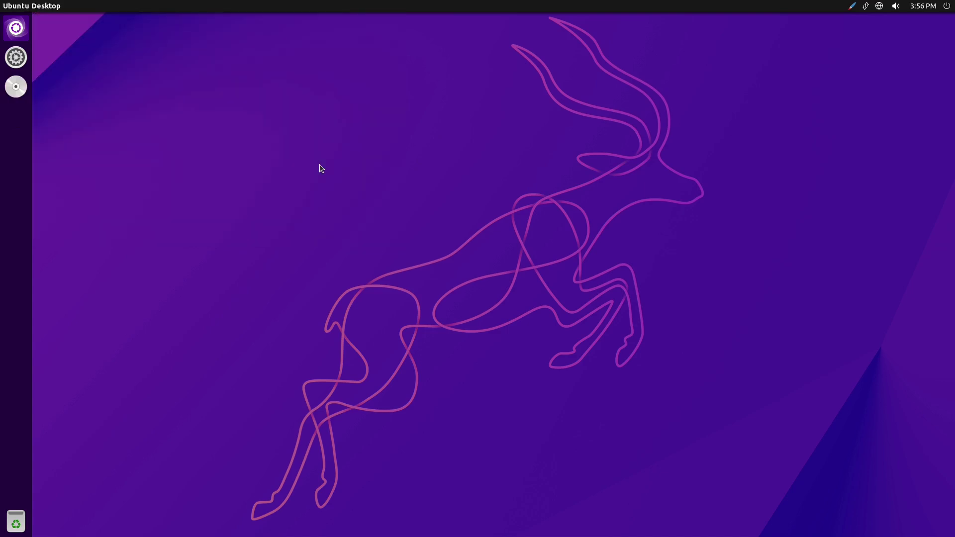
- Search the Dash for 'software', open Software & Updates, then close it again
click(27, 32)
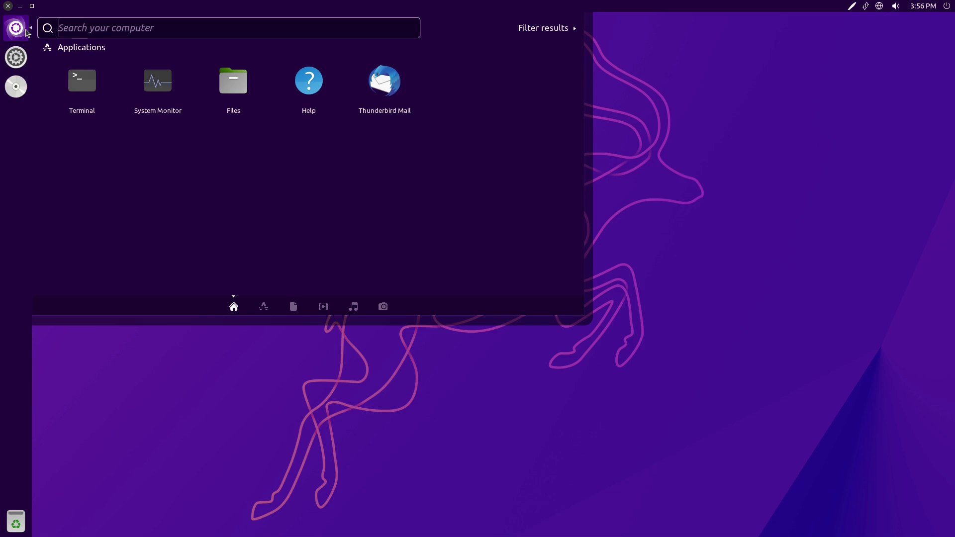
text(software)
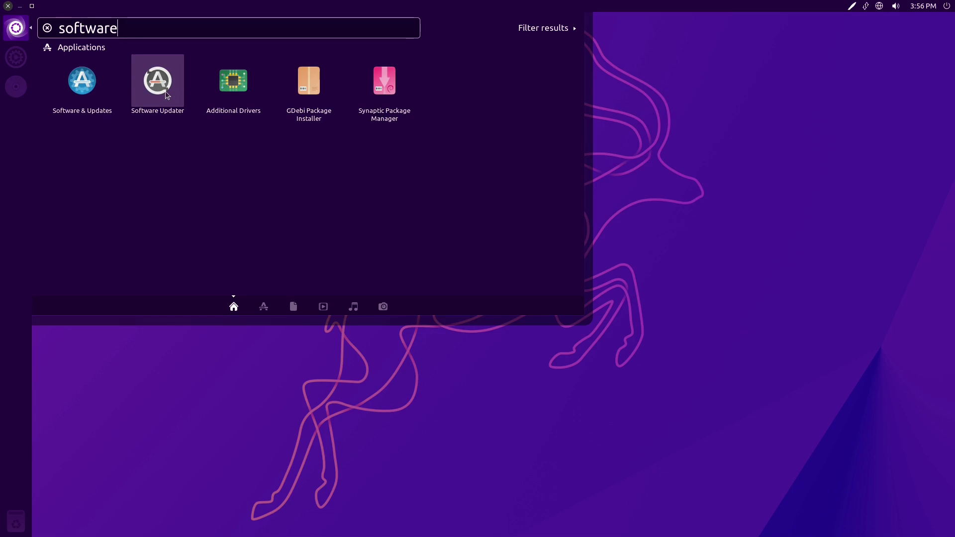
click(89, 96)
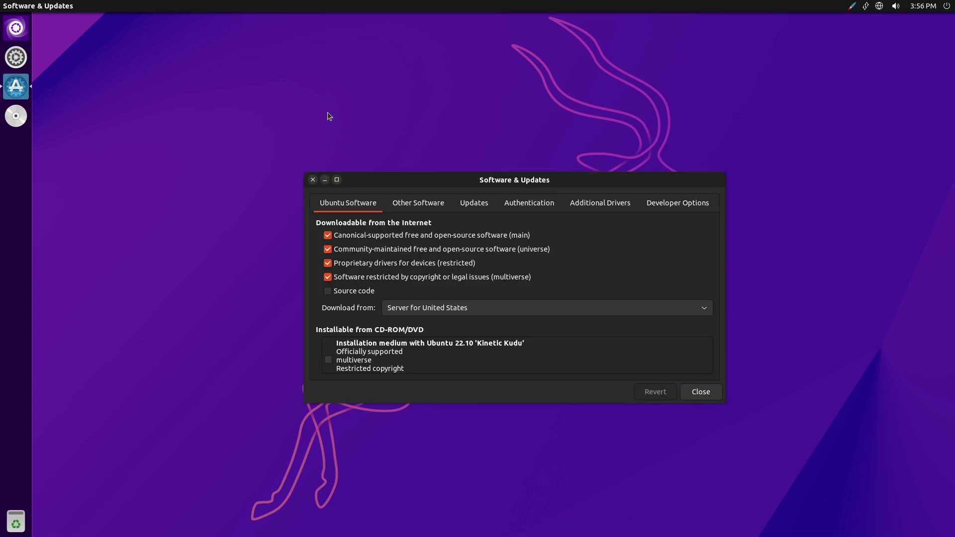
click(313, 180)
- Launch Synaptic Package Manager from a 'softw' Dash search and authenticate with the account password
click(16, 28)
key(BackSpace)
key(BackSpace)
key(BackSpace)
key(BackSpace)
key(BackSpace)
key(BackSpace)
text(ftw)
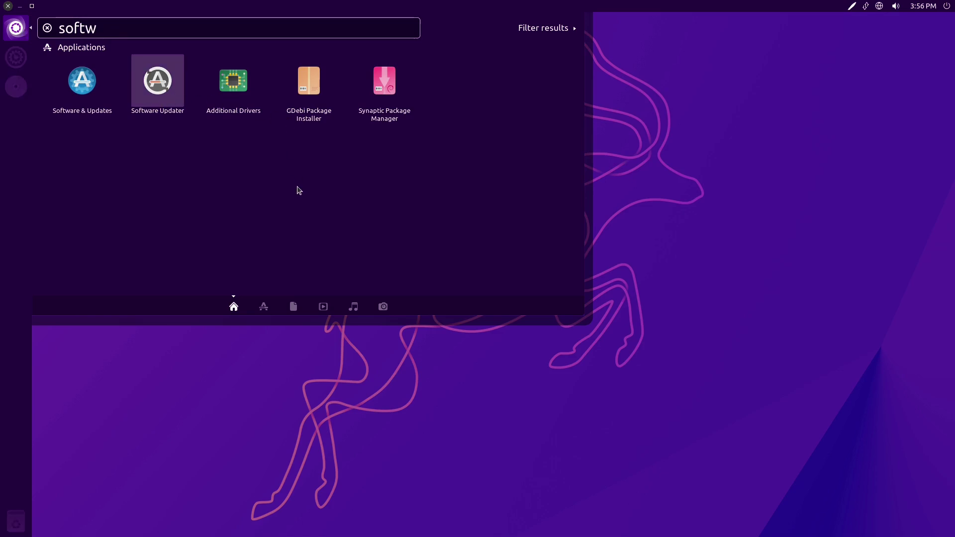
click(390, 94)
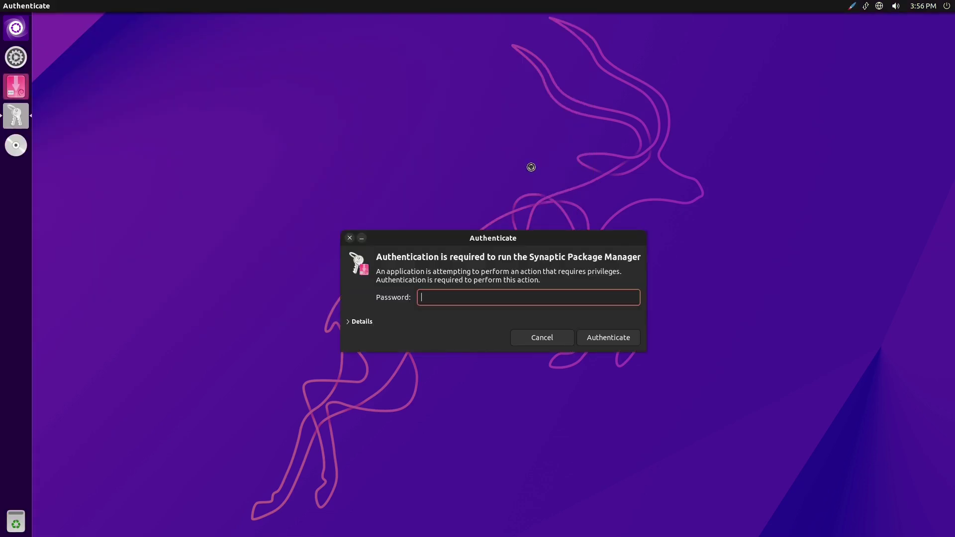
text(•••••)
key(Return)
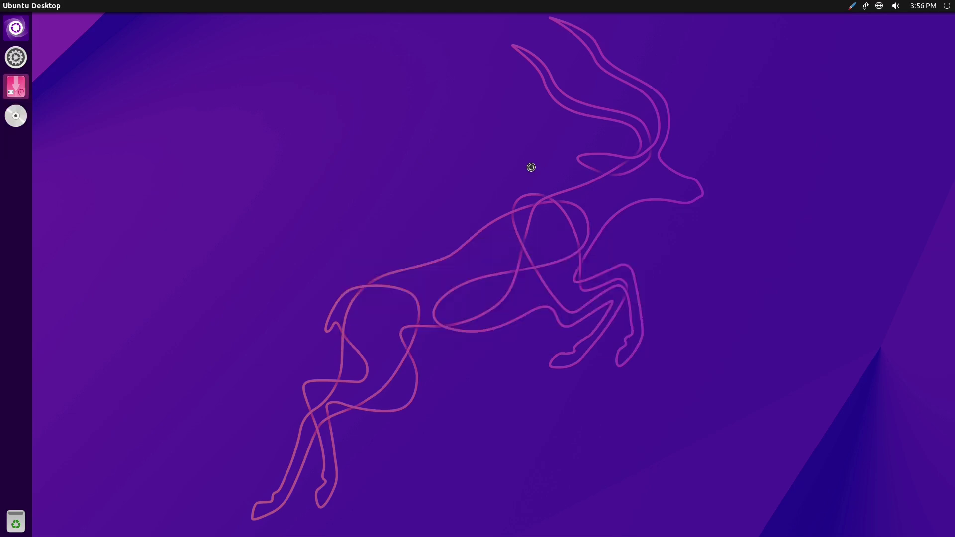
- Move the Synaptic window aside and scroll down through the Dash Applications lens
drag(205, 62, 646, 116)
click(16, 29)
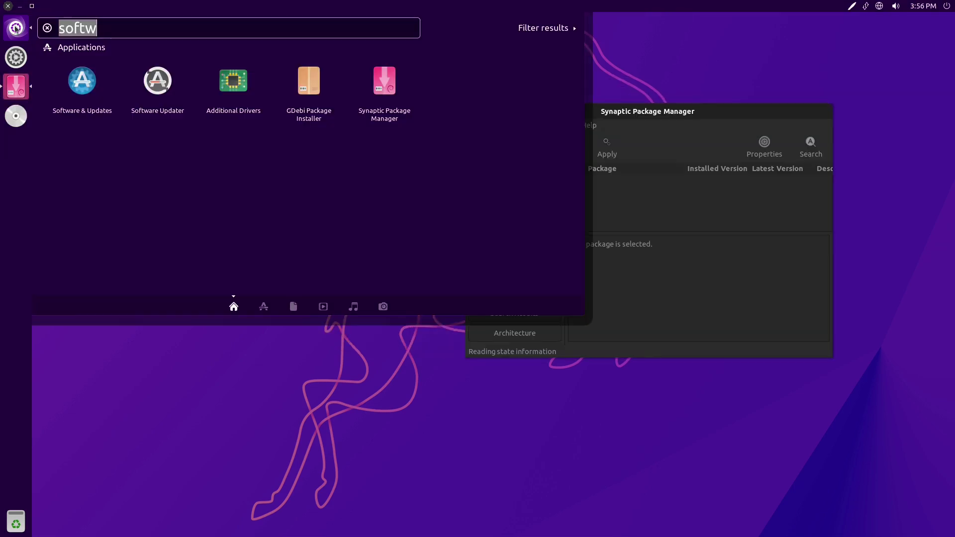
click(264, 306)
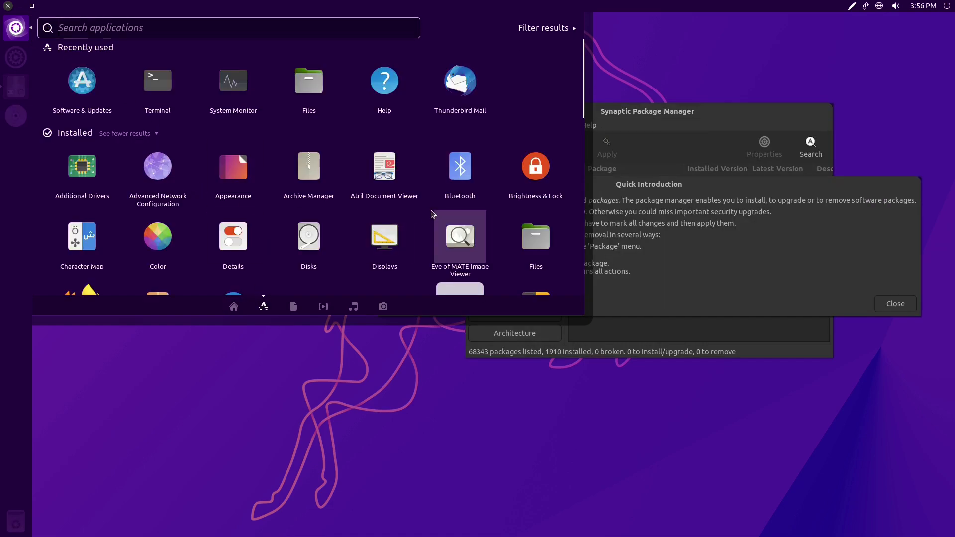
scroll(432, 214, down, 3)
scroll(432, 213, down, 4)
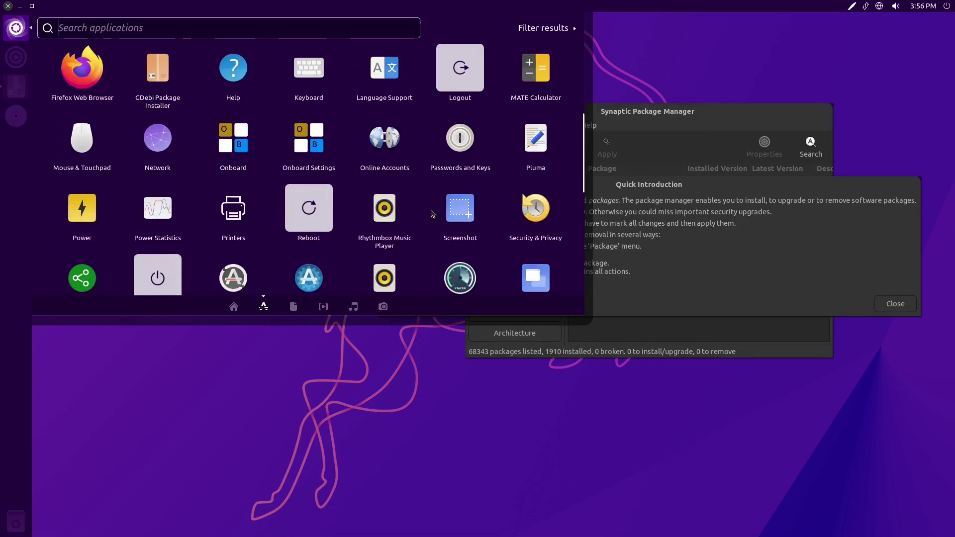
scroll(225, 149, down, 4)
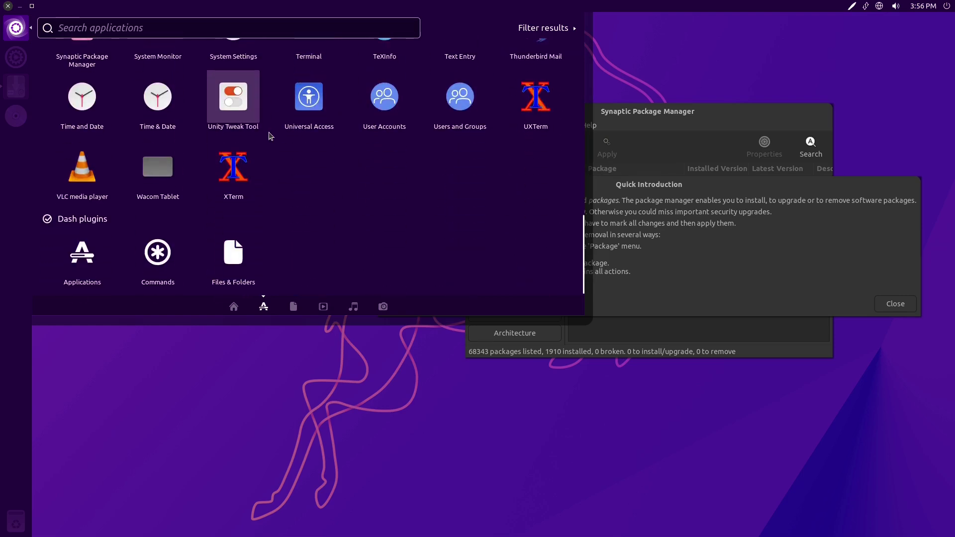
- Scroll back to the top of the applications, close the Dash and dismiss Synaptic's Quick Introduction
scroll(399, 213, up, 2)
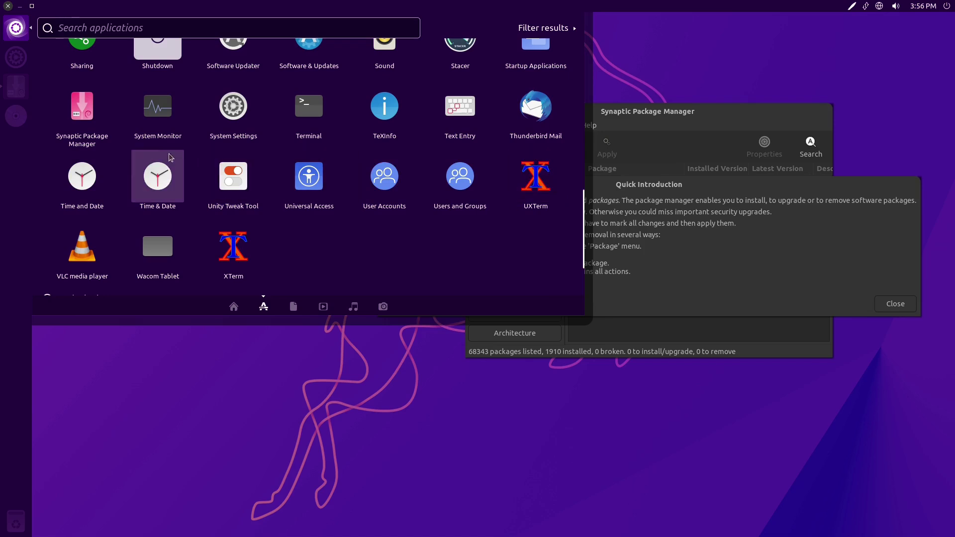
scroll(238, 129, up, 1)
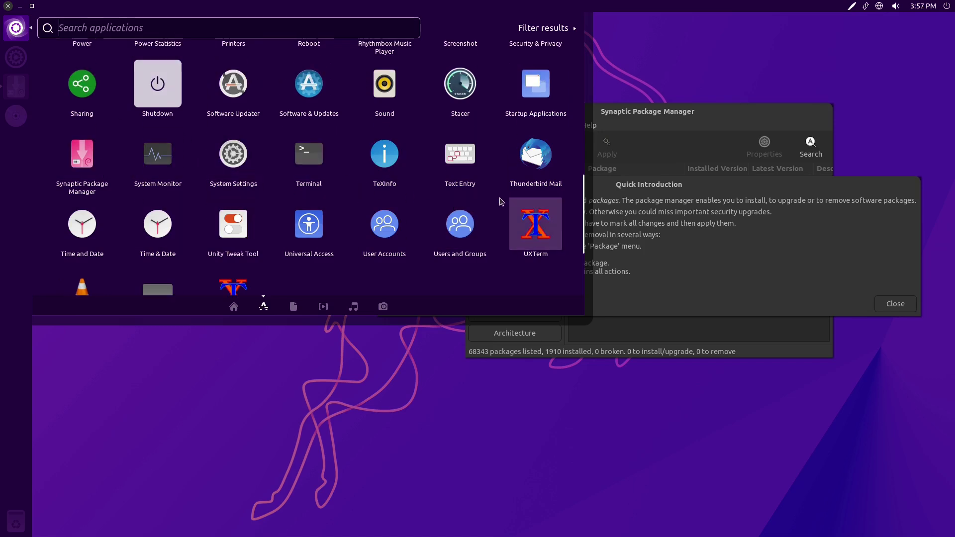
scroll(500, 203, up, 1)
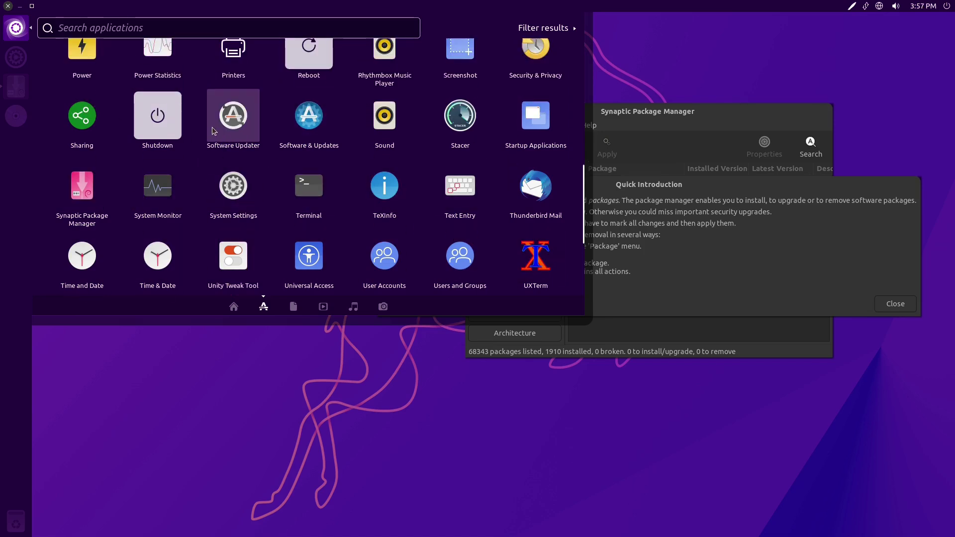
scroll(311, 234, up, 1)
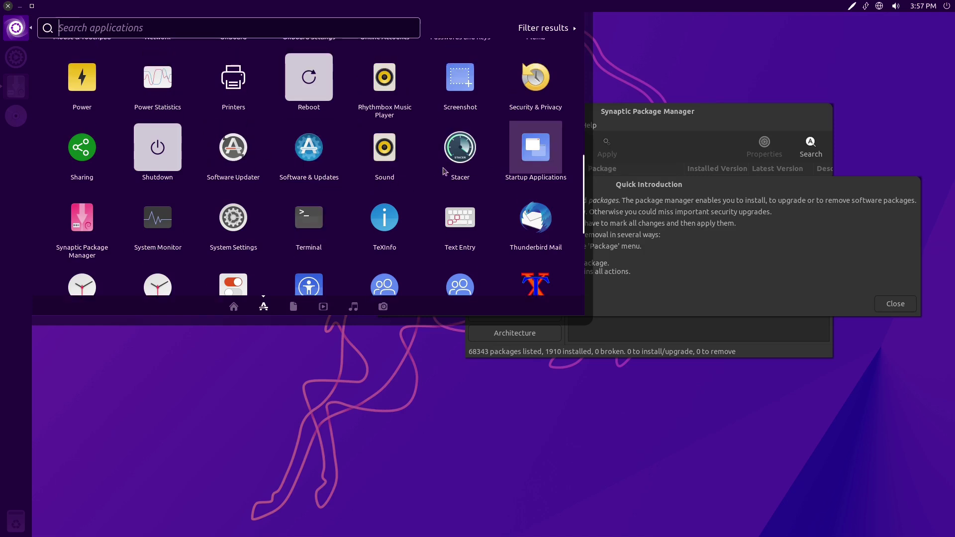
scroll(72, 130, up, 1)
scroll(72, 130, up, 2)
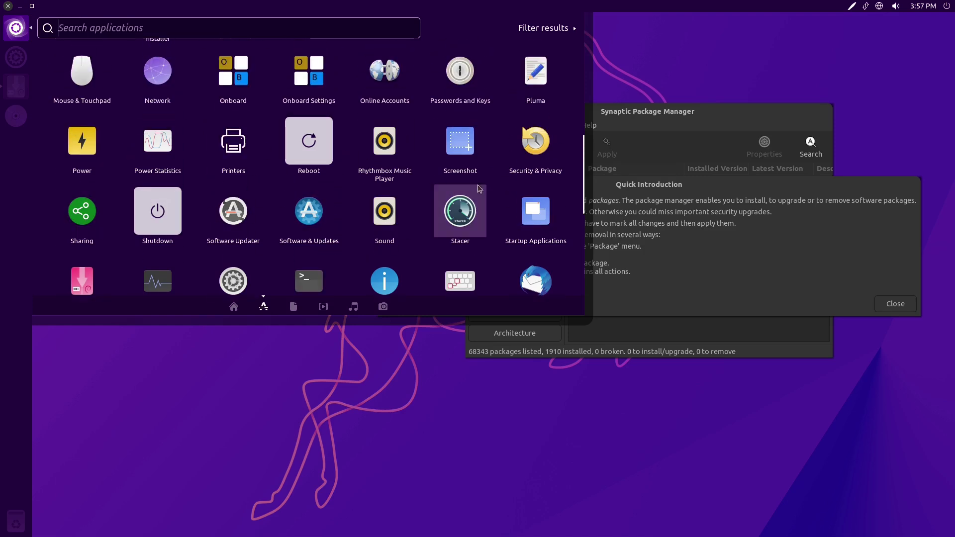
scroll(78, 155, up, 4)
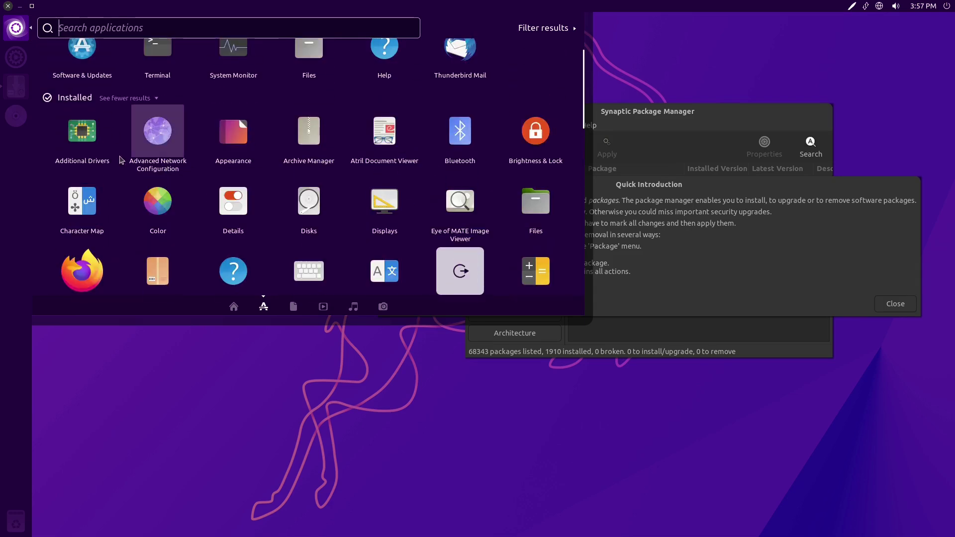
scroll(388, 189, up, 1)
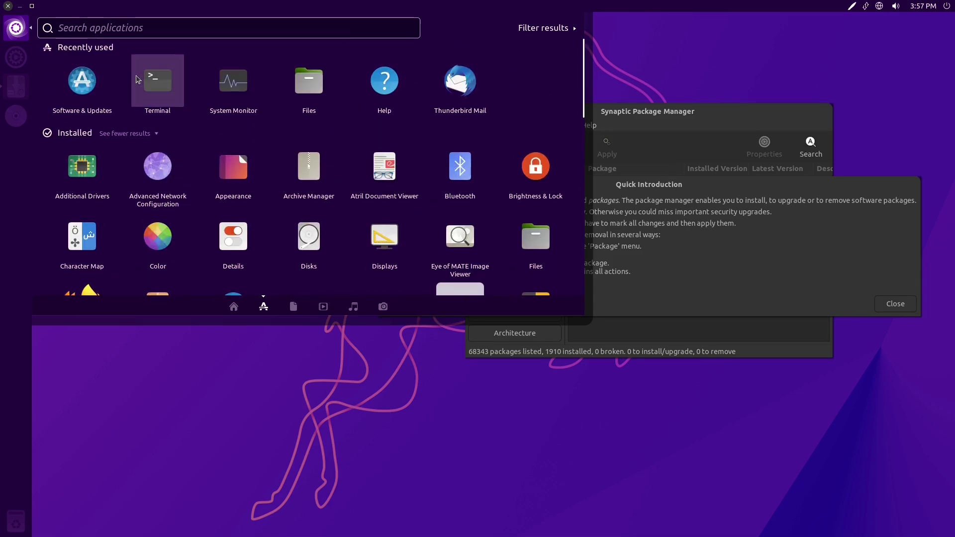
click(17, 28)
click(895, 304)
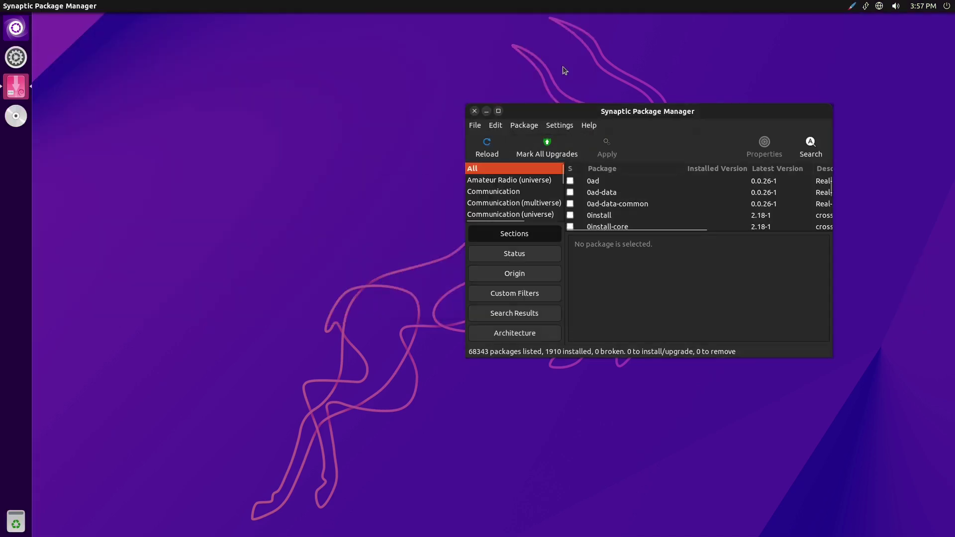
- Close Synaptic Package Manager and open Terminal from a 'term' Dash search
drag(647, 110, 603, 98)
click(431, 99)
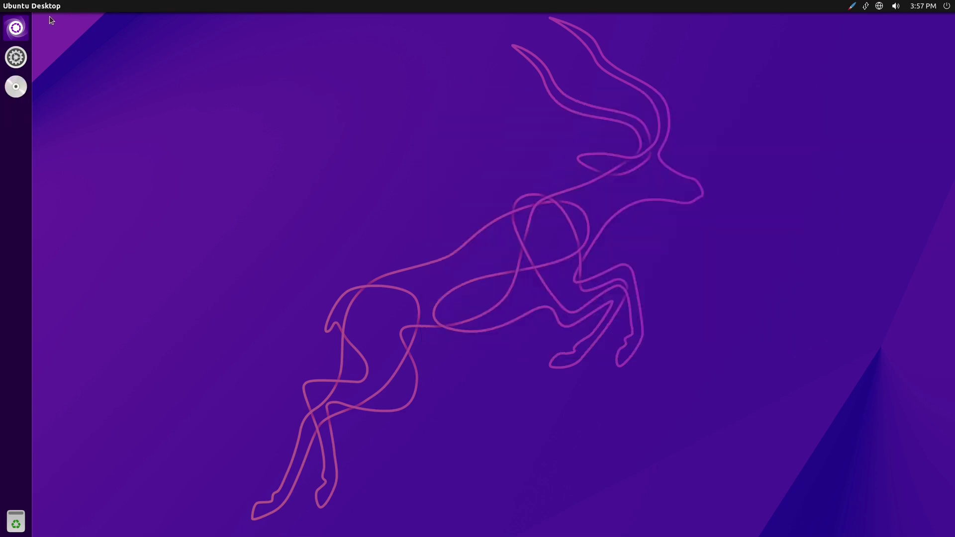
click(16, 29)
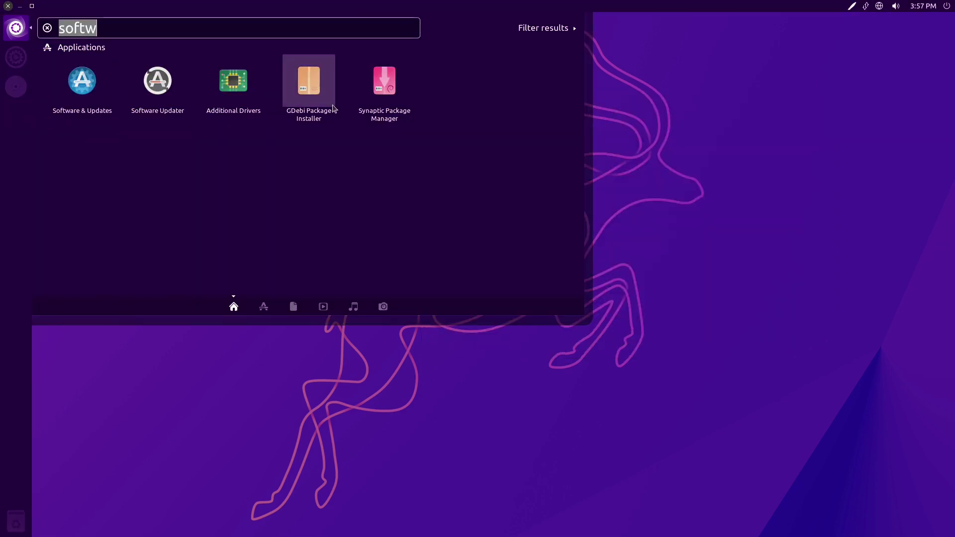
text(term)
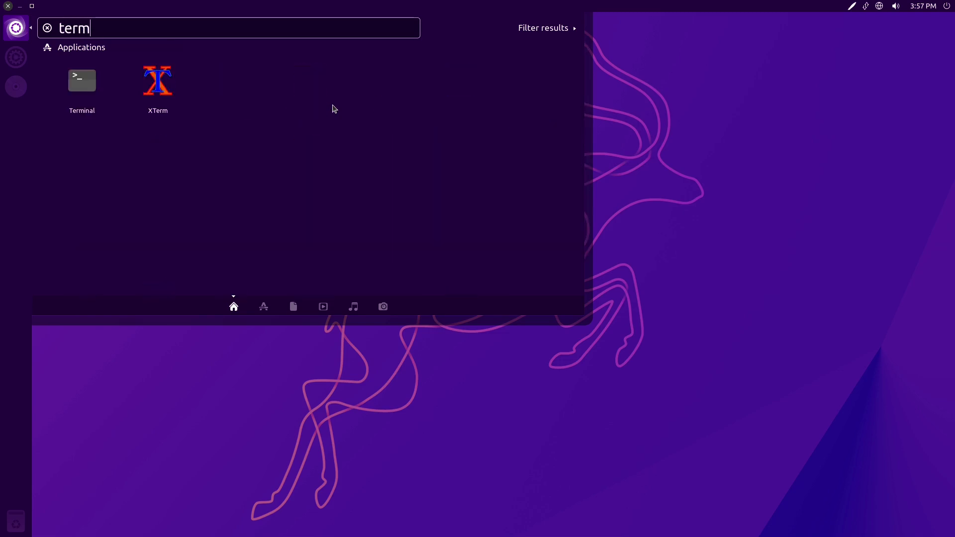
click(93, 88)
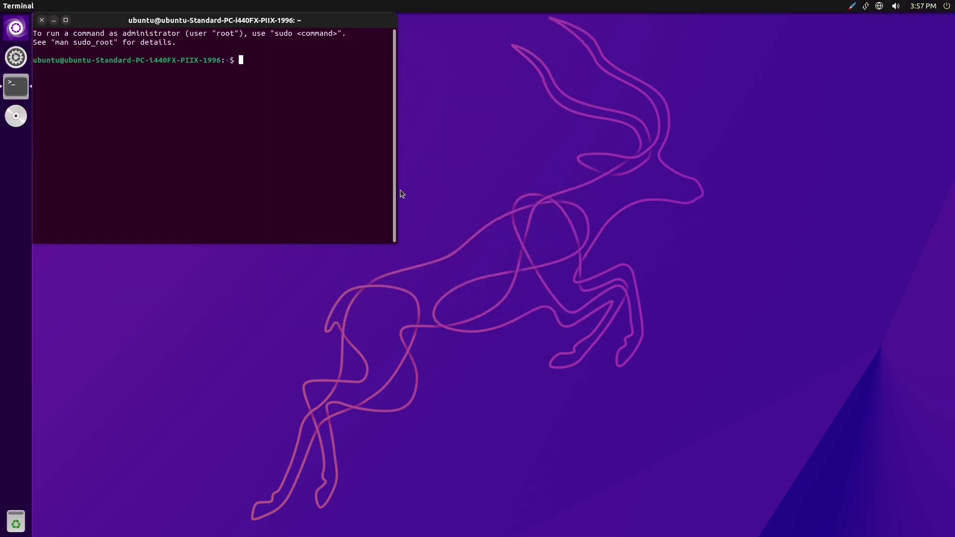
- Check the snap version, correcting 'snapd --version' to 'snap --version' (2.57.4+22.10ubuntu1)
text(snap)
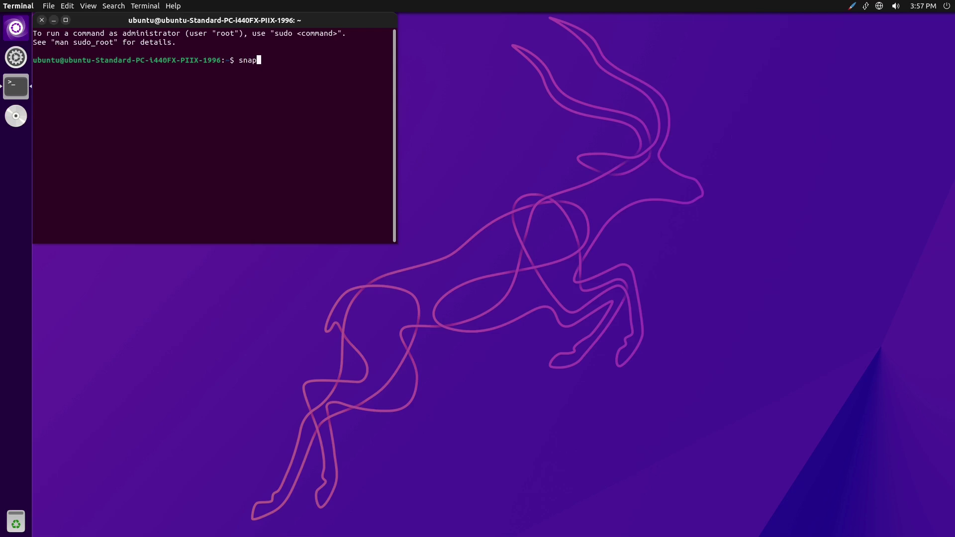
text(d)
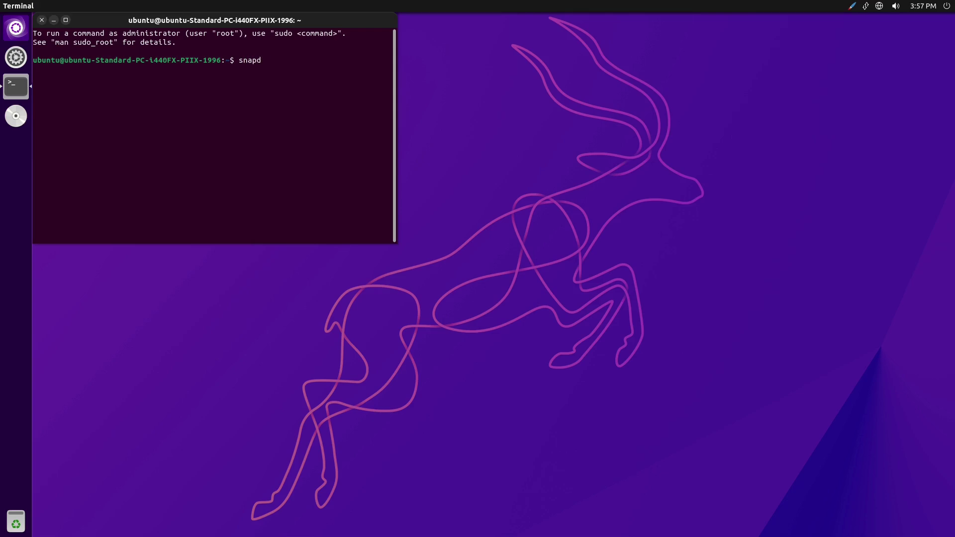
text( --version)
key(Return)
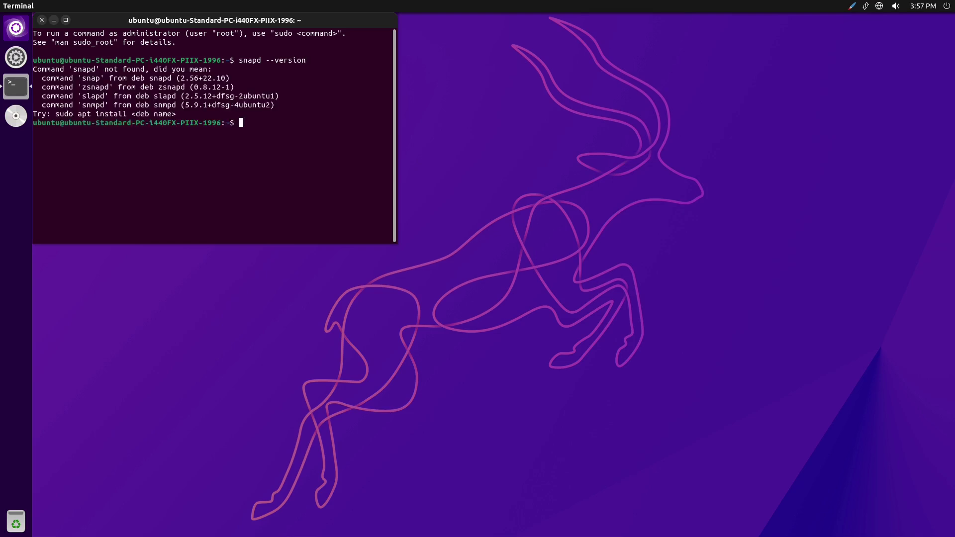
key(Up)
key(Delete)
key(Return)
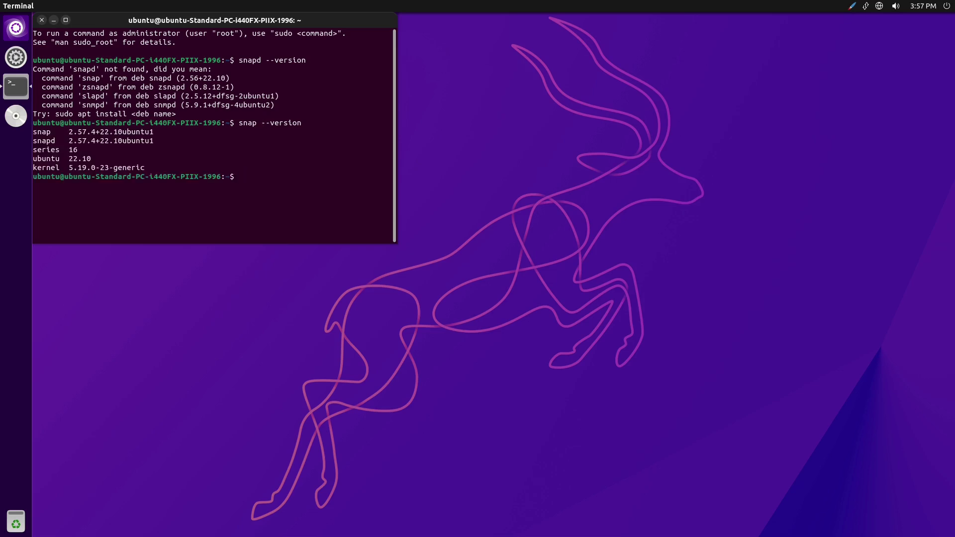
- Run 'snap list' to show the six installed snaps, then exit the terminal
text(snap list)
key(Return)
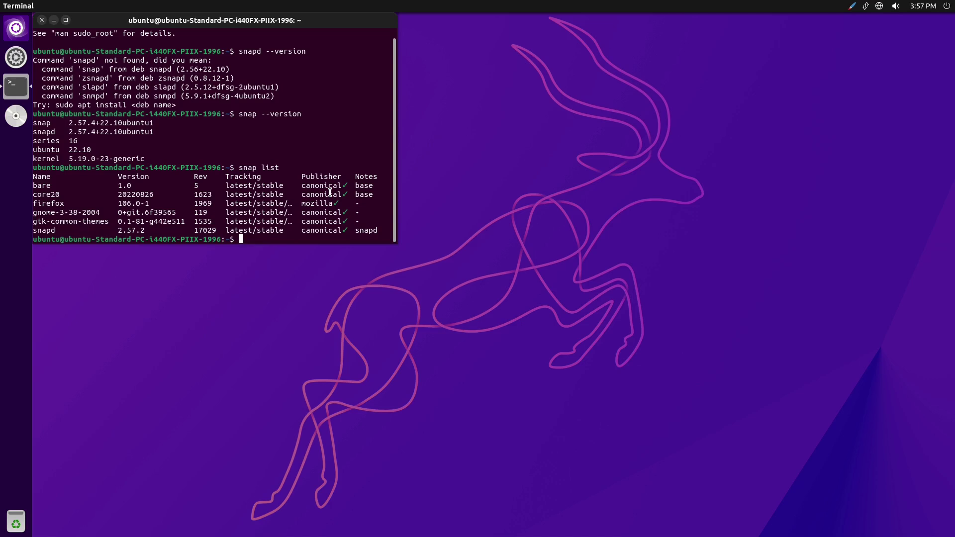
text(exit)
key(Return)
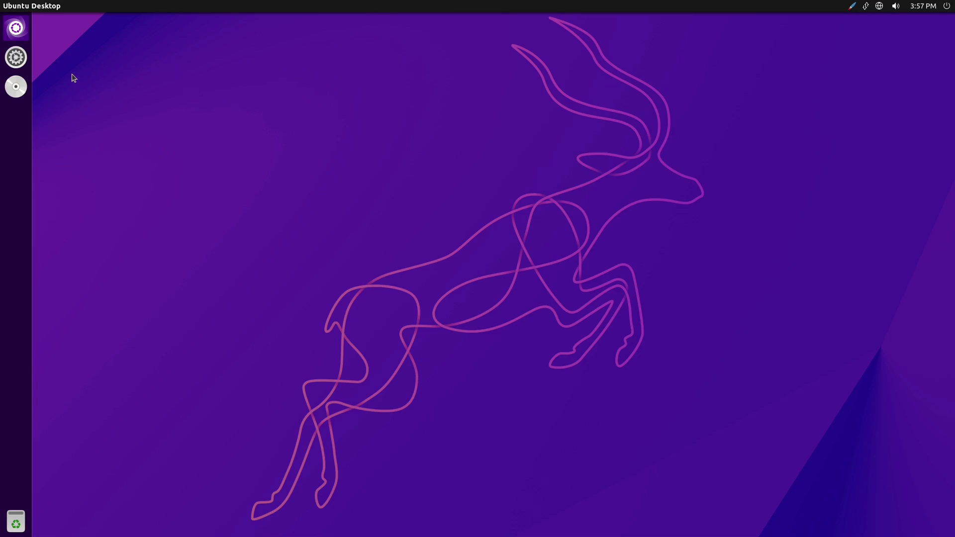
- Search the Dash for 'syn', then clear the search text
click(14, 32)
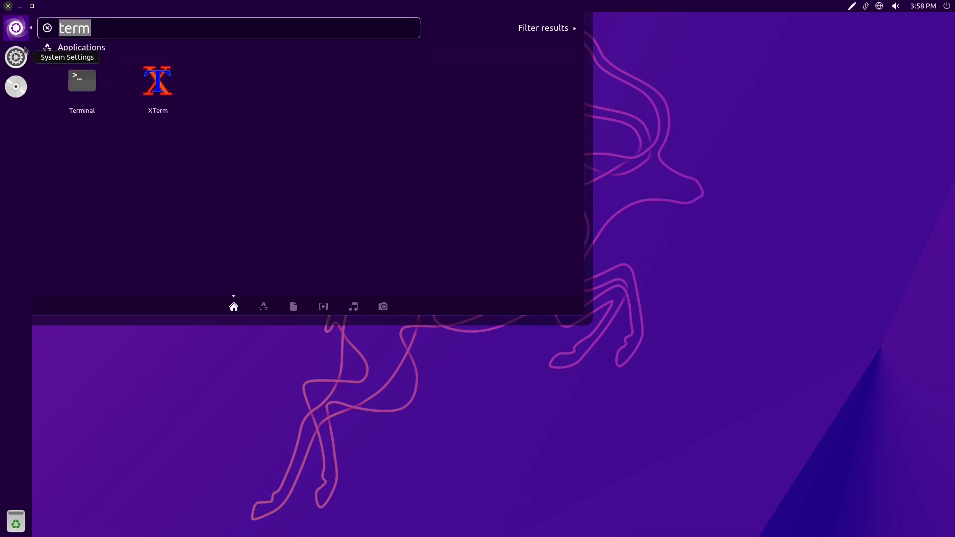
key(BackSpace)
text(syn)
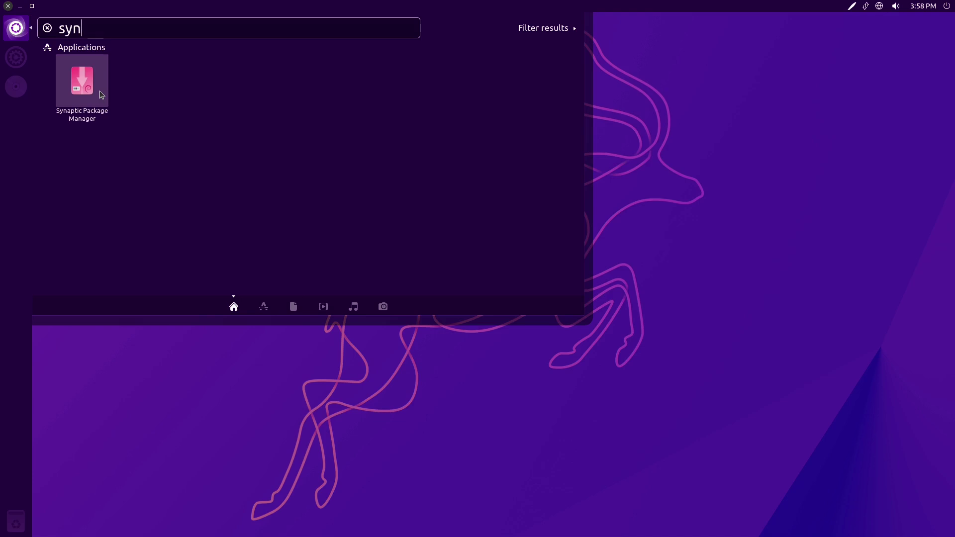
key(BackSpace)
key(BackSpace)
key(BackSpace)
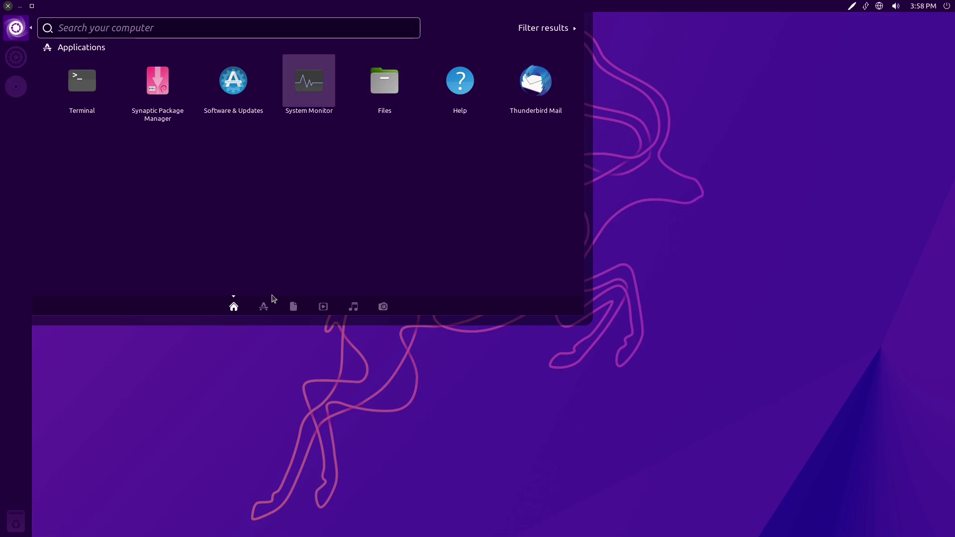
- Scroll through the Applications lens, then close the Dash to reveal the empty desktop
click(265, 305)
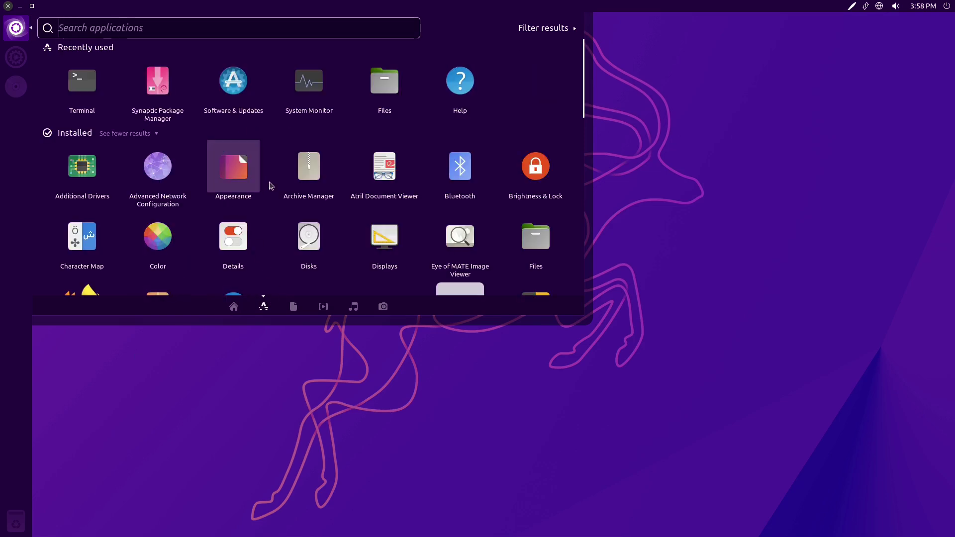
scroll(271, 186, down, 6)
scroll(467, 199, down, 5)
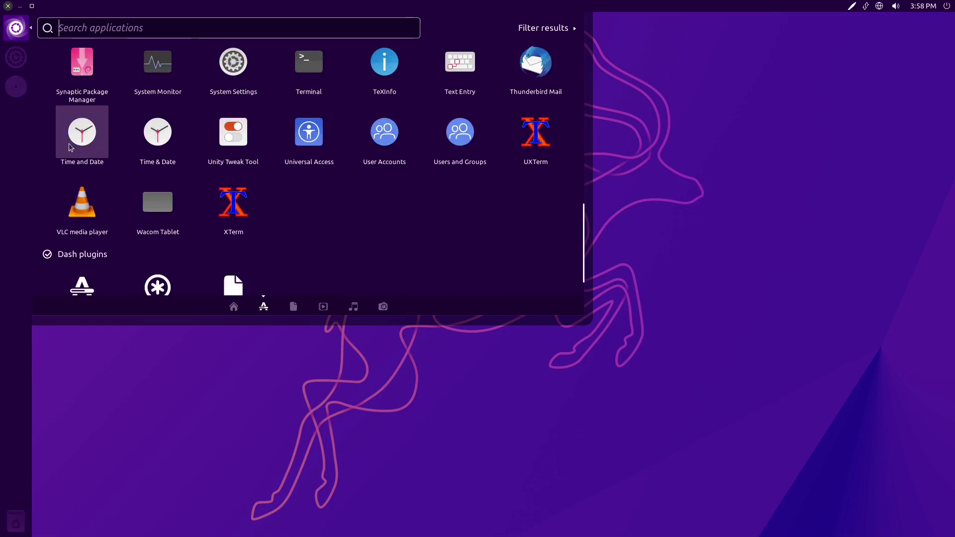
scroll(497, 165, up, 1)
scroll(111, 139, up, 2)
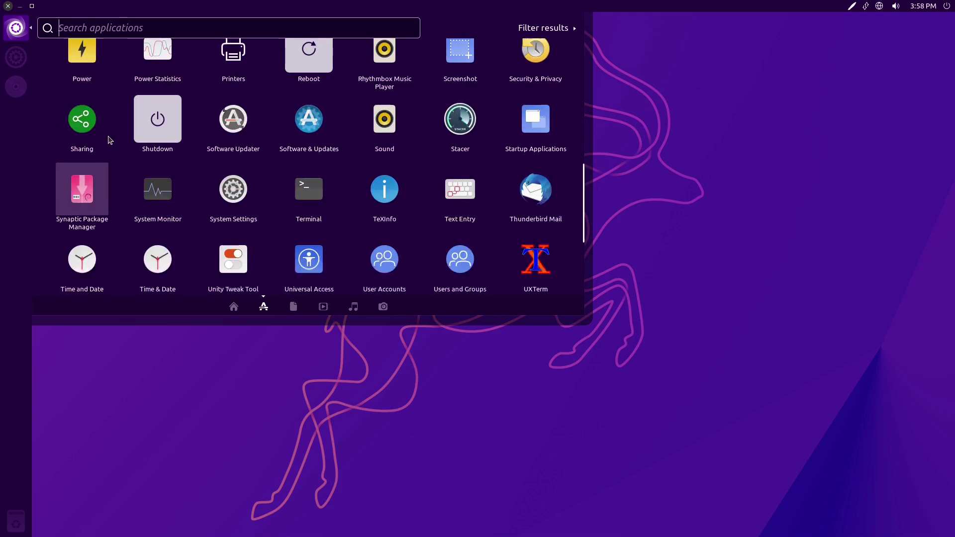
scroll(161, 138, up, 2)
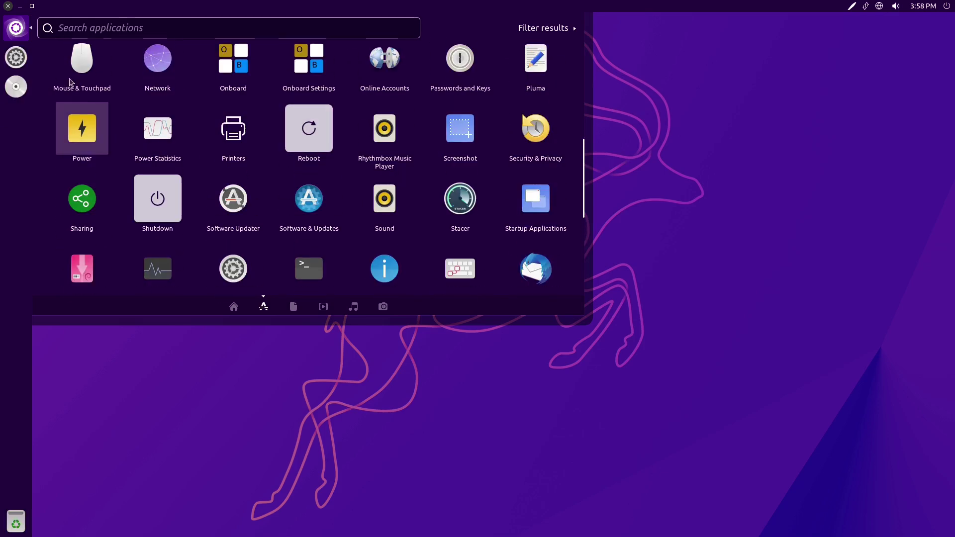
scroll(100, 129, up, 2)
scroll(448, 164, up, 2)
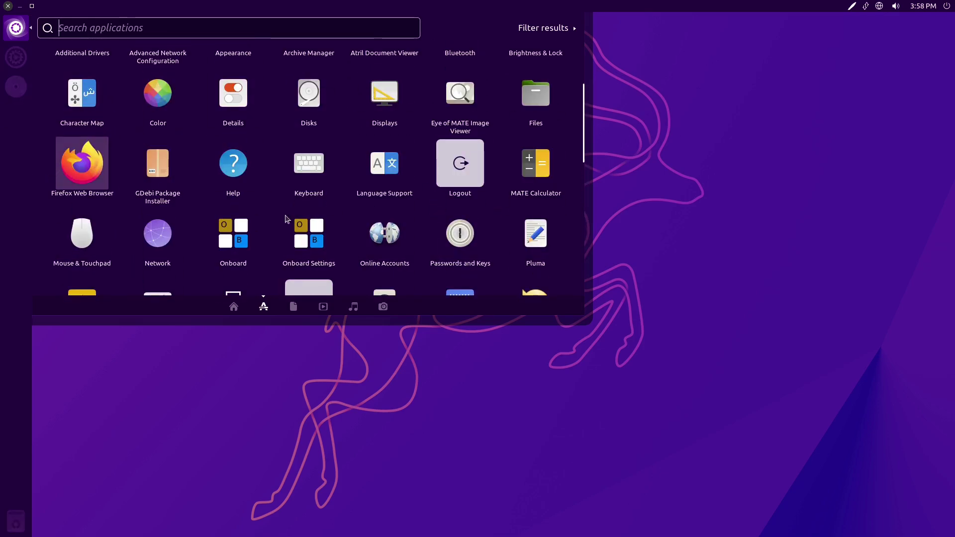
scroll(256, 207, up, 2)
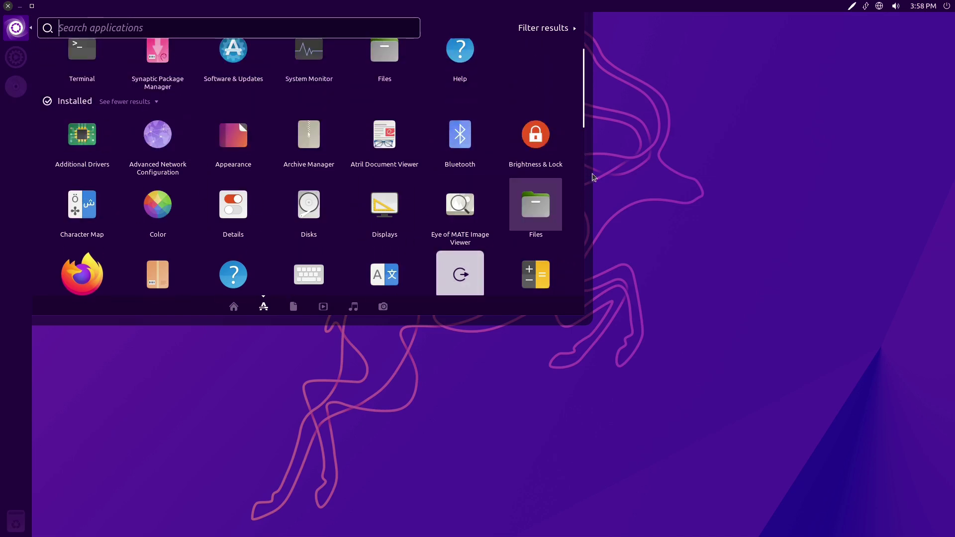
scroll(203, 195, up, 1)
scroll(203, 199, down, 1)
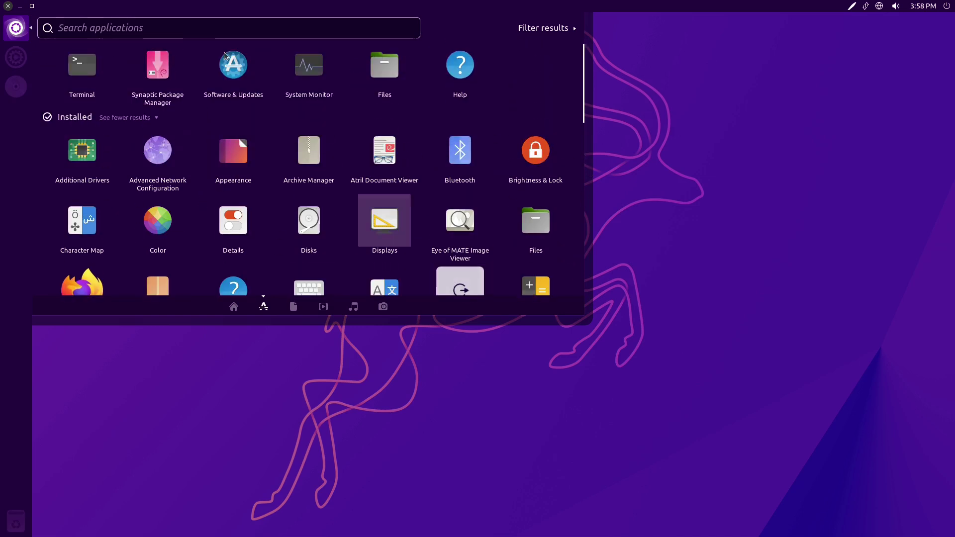
click(16, 29)
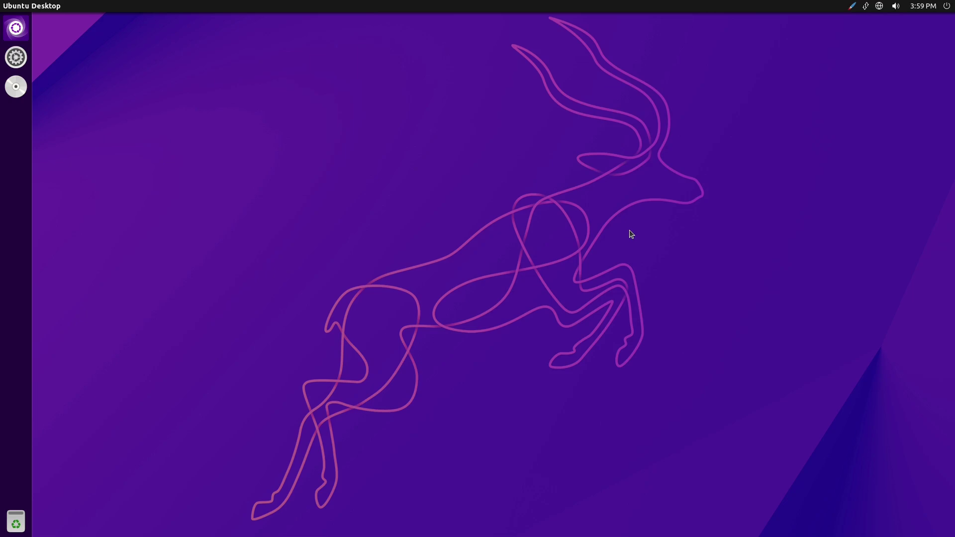
- In a new Terminal, run 'snap install snap-store' and authenticate with the administrator password
click(16, 28)
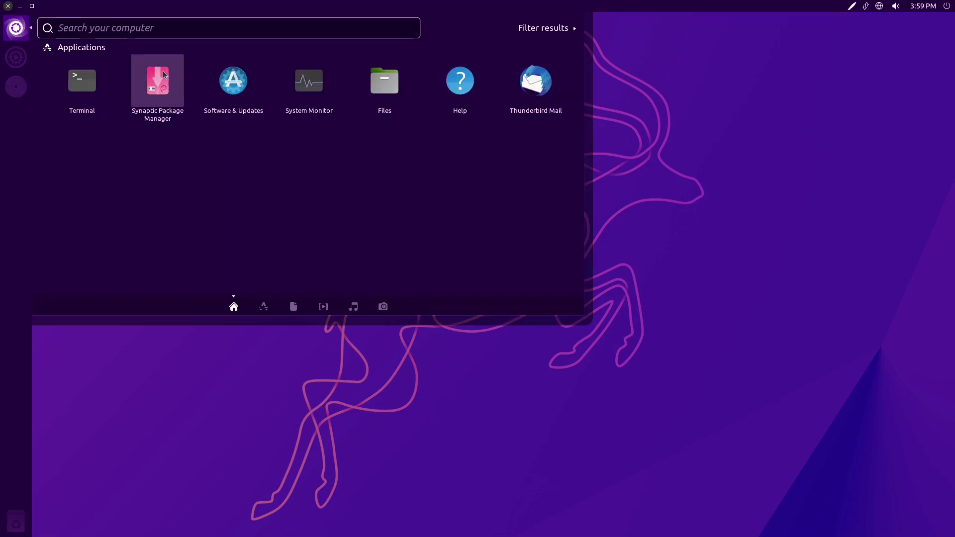
click(82, 81)
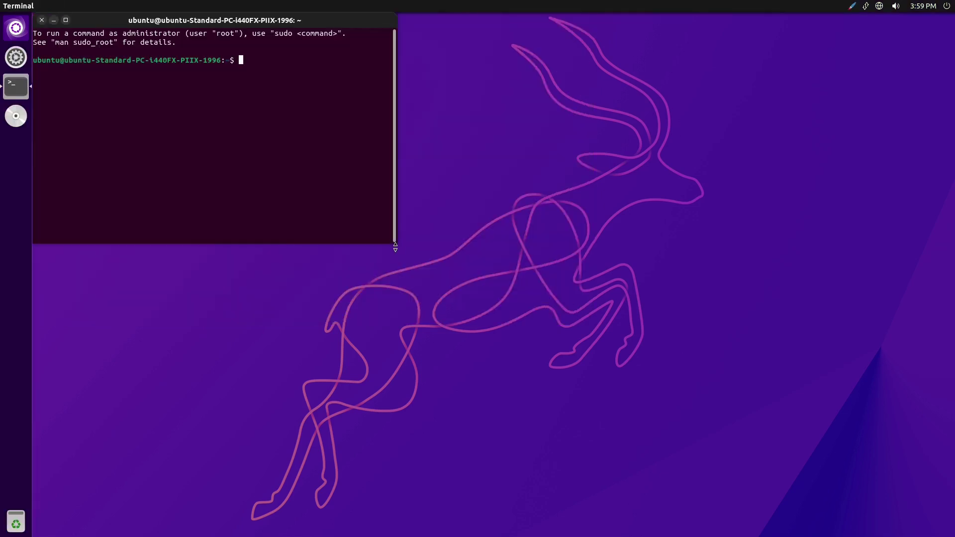
text(snap install snap-store)
key(Return)
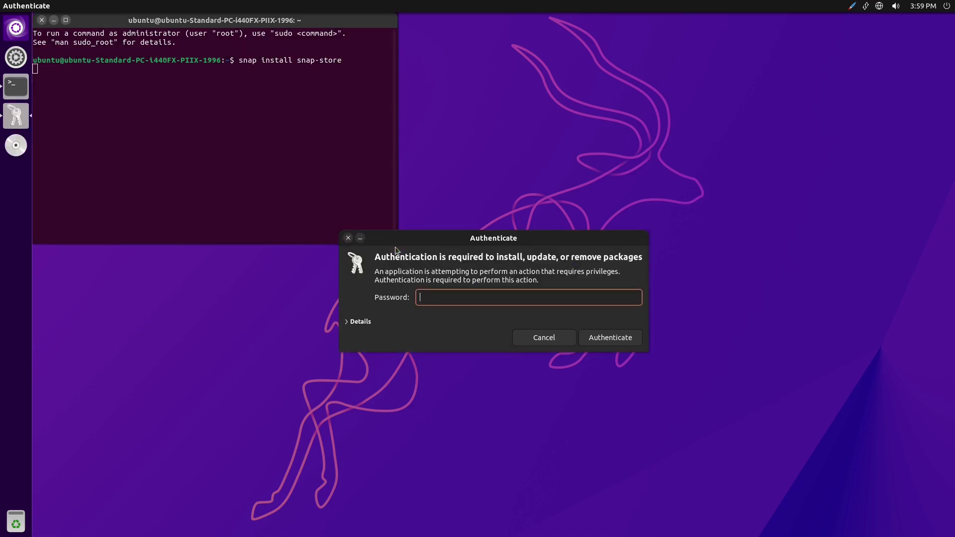
text(ubuntu)
key(Return)
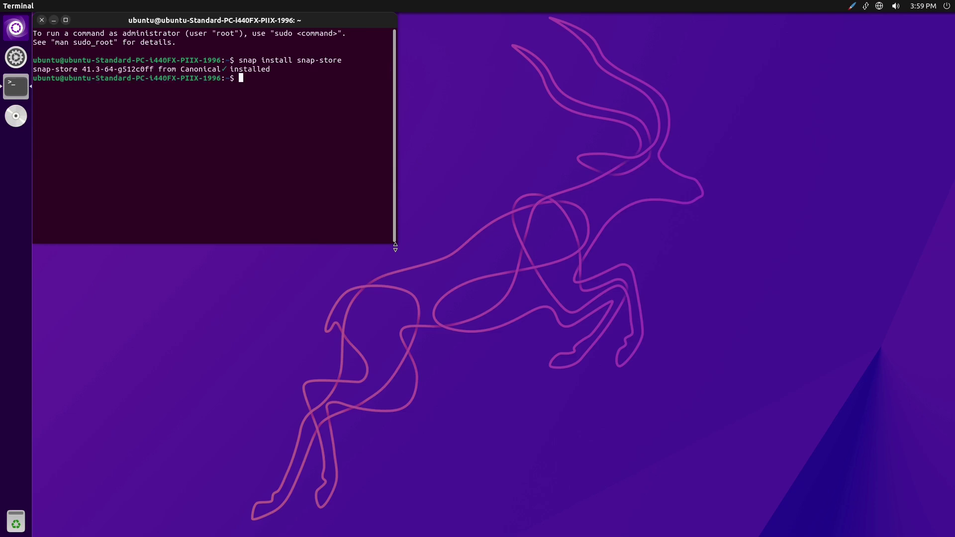
- Exit the terminal once snap-store 41.3-64-g512c0ff is installed, and reopen the Dash
text(exit)
key(Return)
click(15, 30)
- Launch Ubuntu Software from a 'store' search, reposition its window, and cancel the Software Updates Ready notice
text(store)
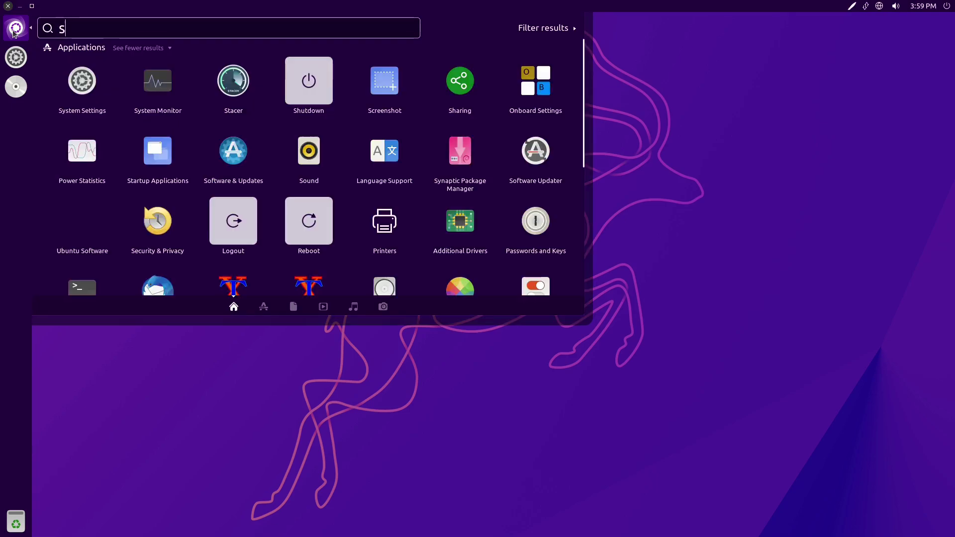
click(102, 78)
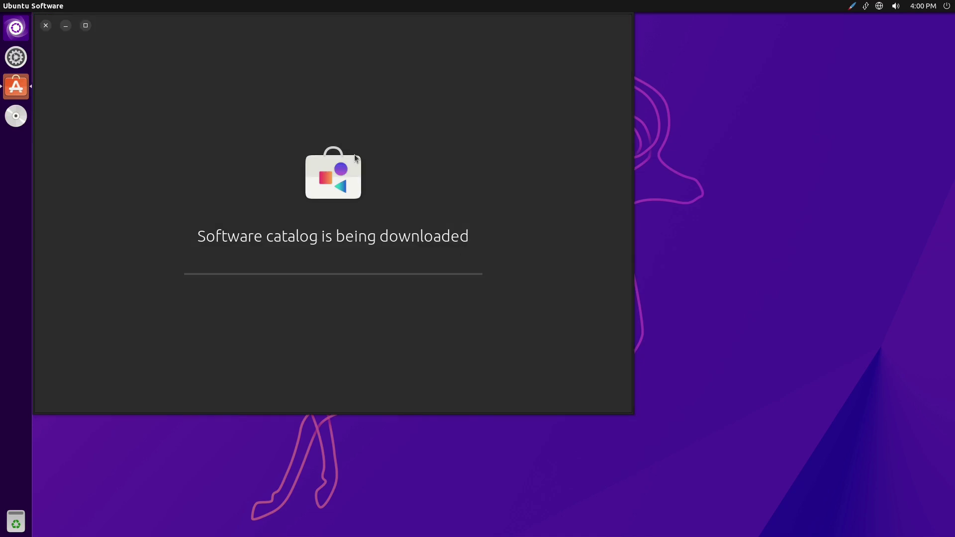
drag(225, 22, 325, 73)
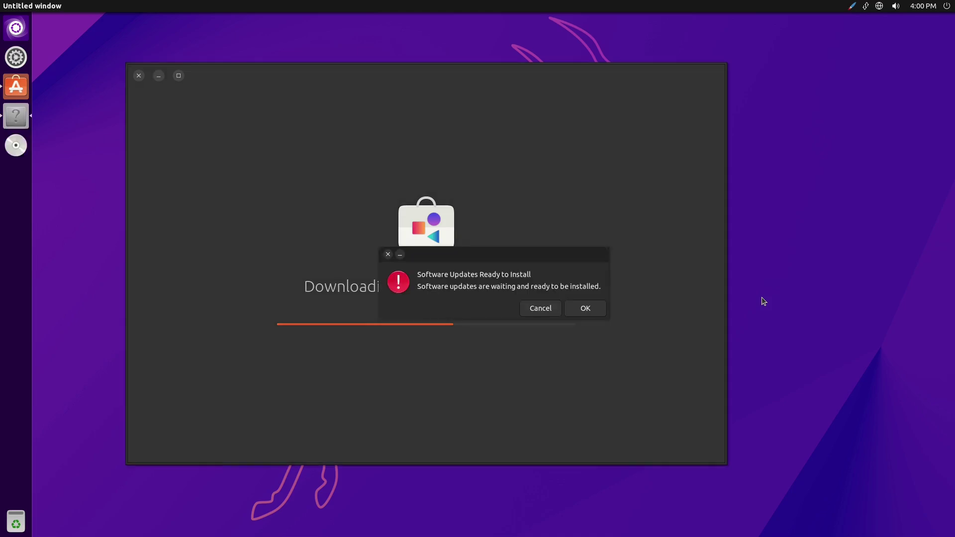
click(539, 308)
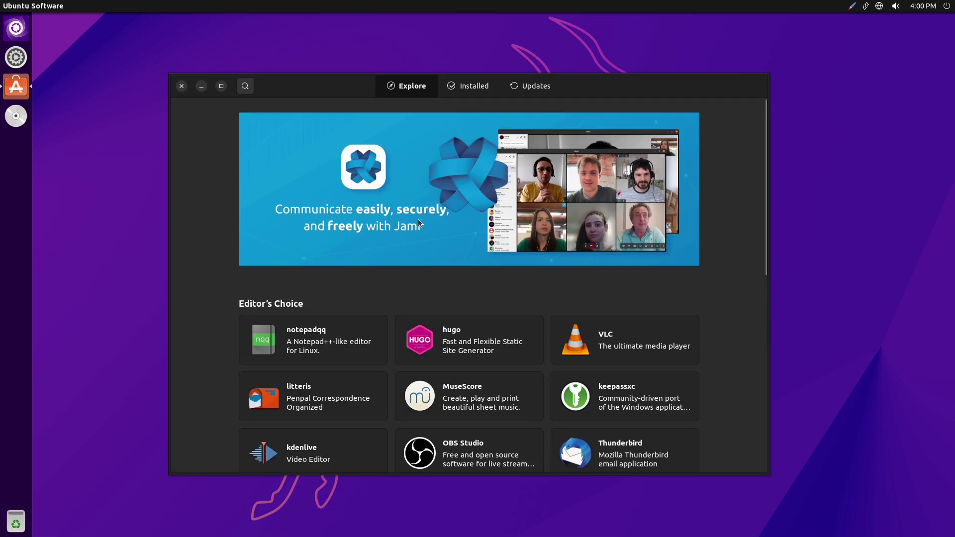
- View the list of pending updates, then return to the Explore page
scroll(551, 241, down, 5)
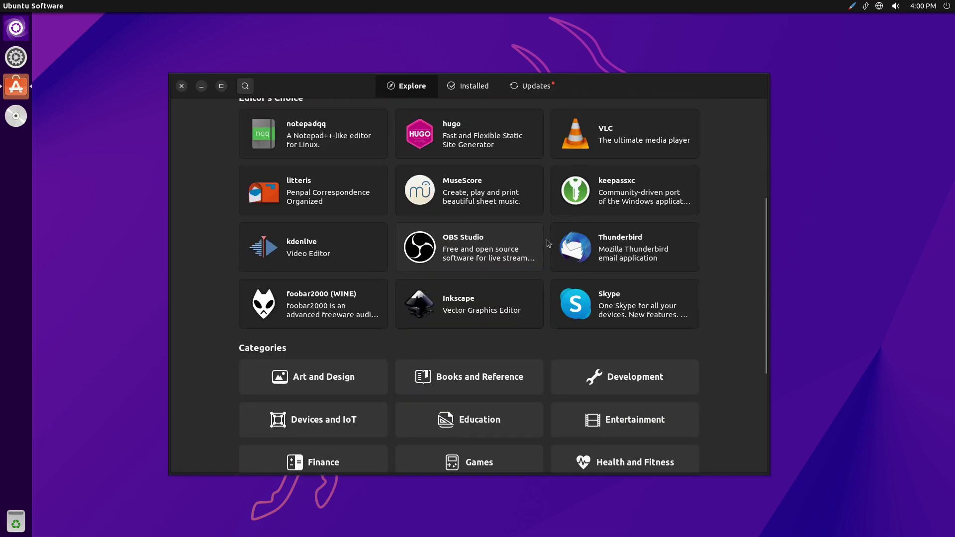
scroll(555, 184, up, 5)
click(541, 86)
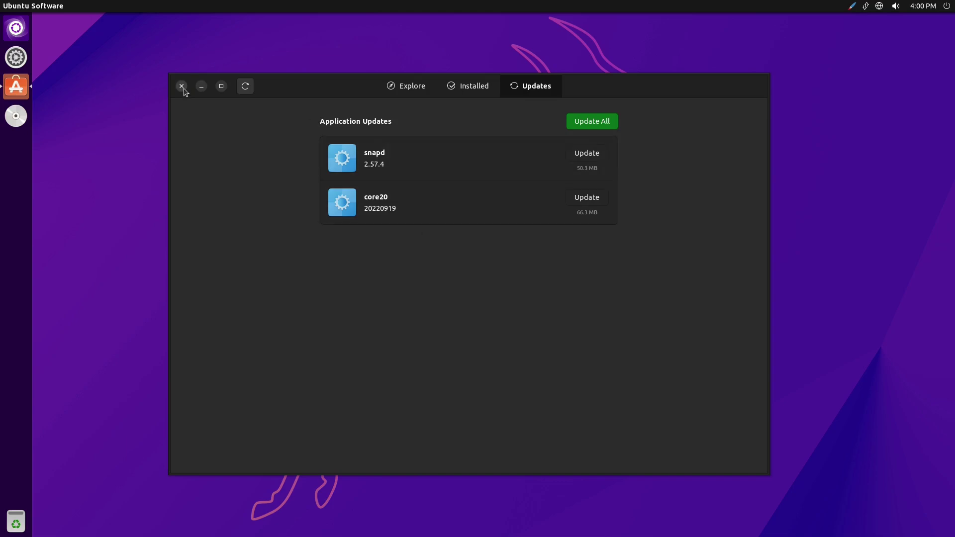
click(421, 88)
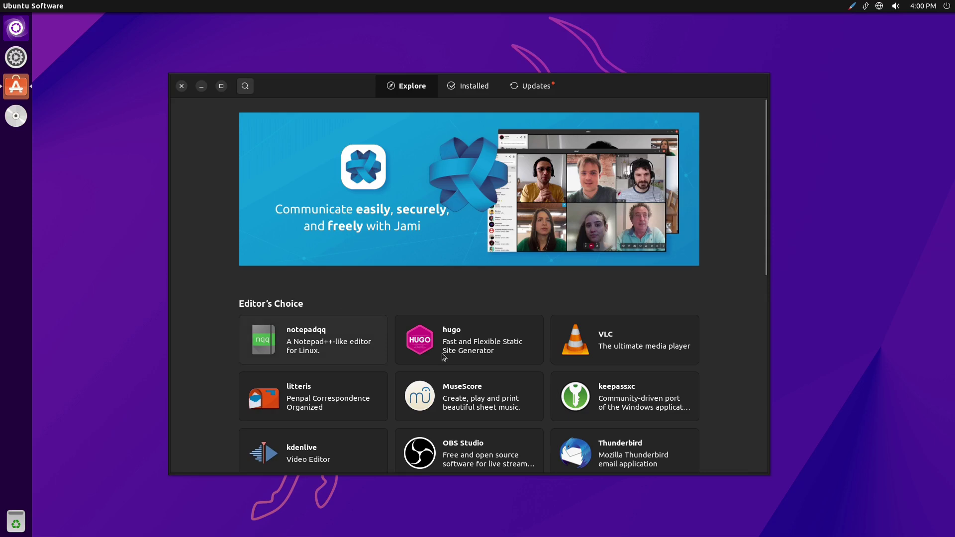
- Open the keepassxc page from Explore and review its Source release channels
click(638, 389)
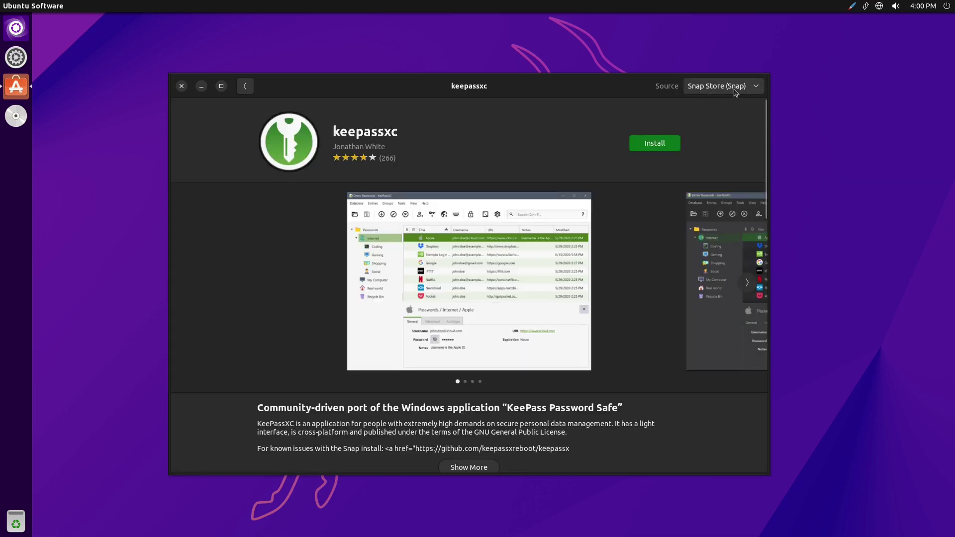
click(735, 89)
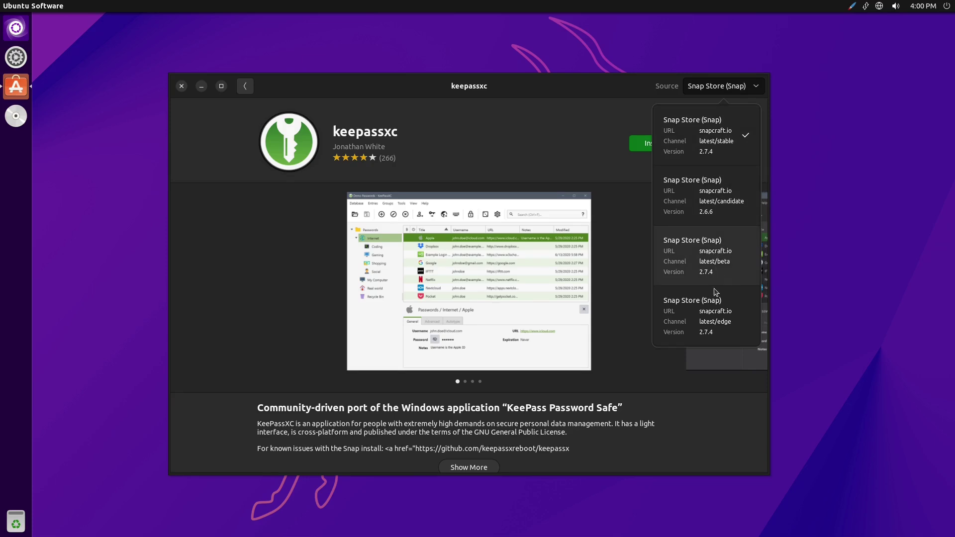
key(Escape)
click(245, 86)
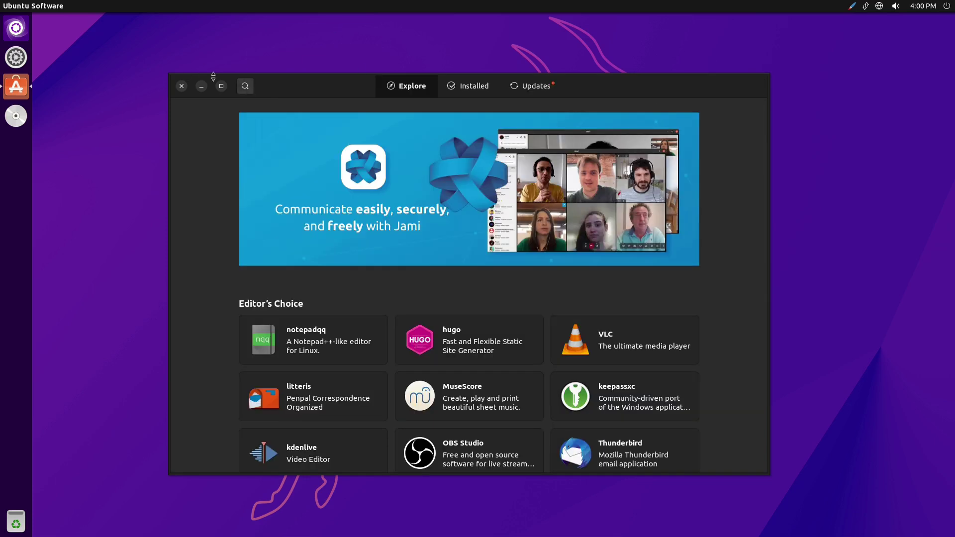
- Search 'keepass', check keepassxc's release channels again, then close Ubuntu Software
click(245, 86)
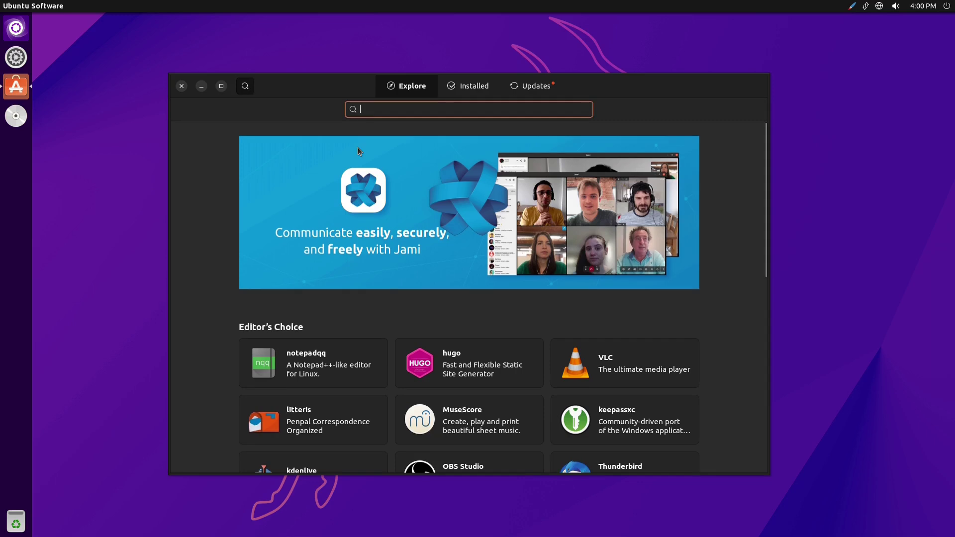
text(keepass)
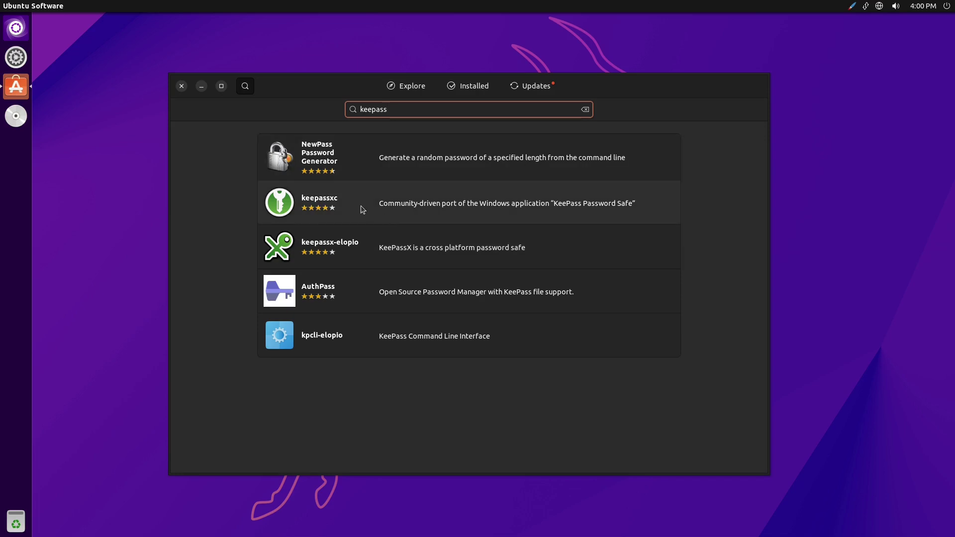
click(362, 209)
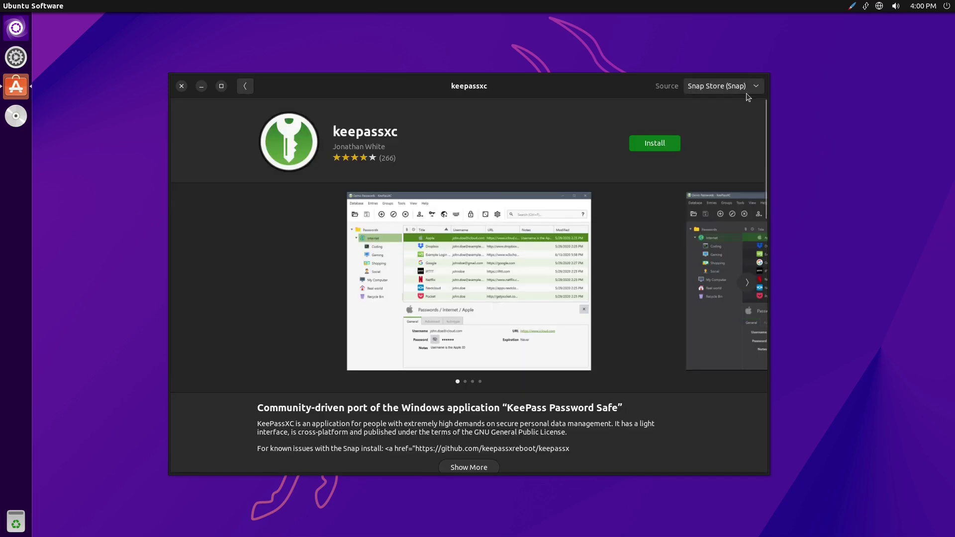
click(744, 89)
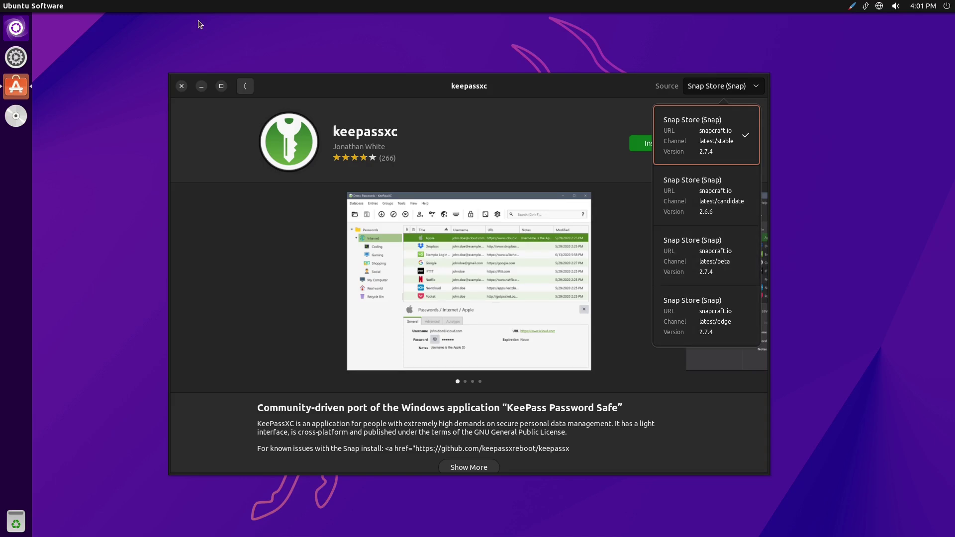
click(240, 89)
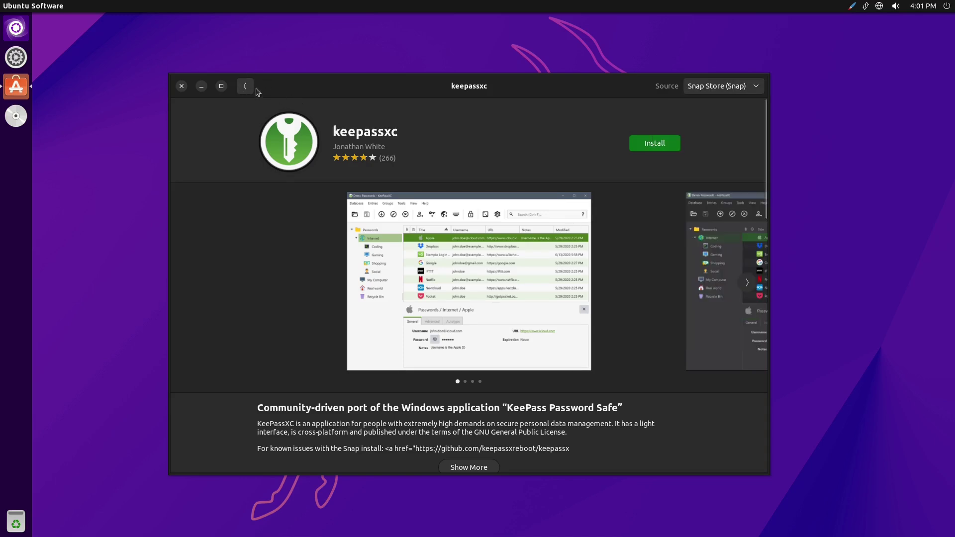
click(245, 86)
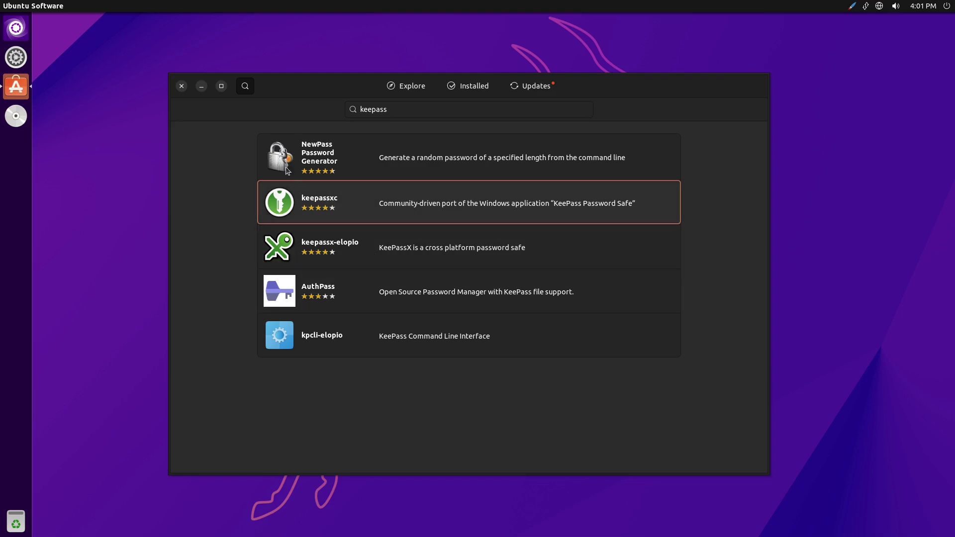
click(182, 86)
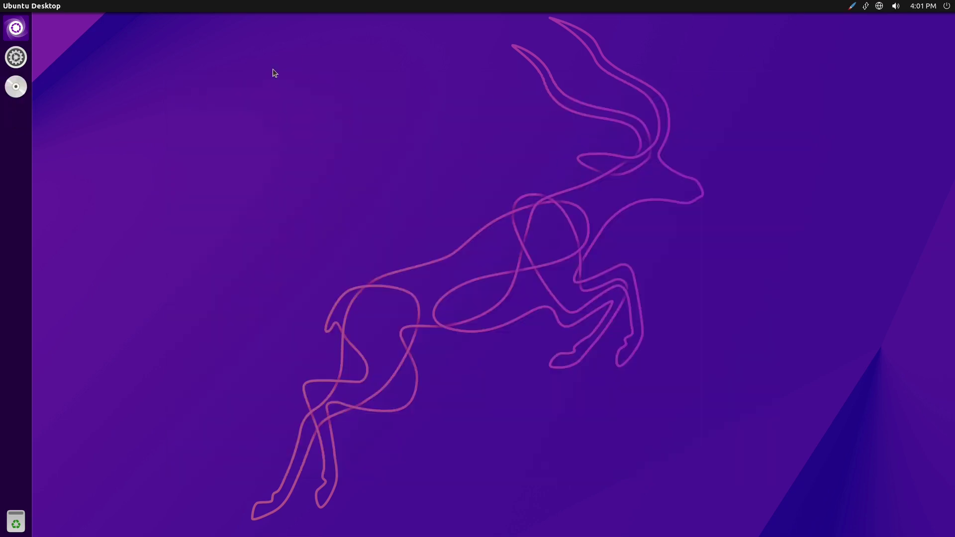